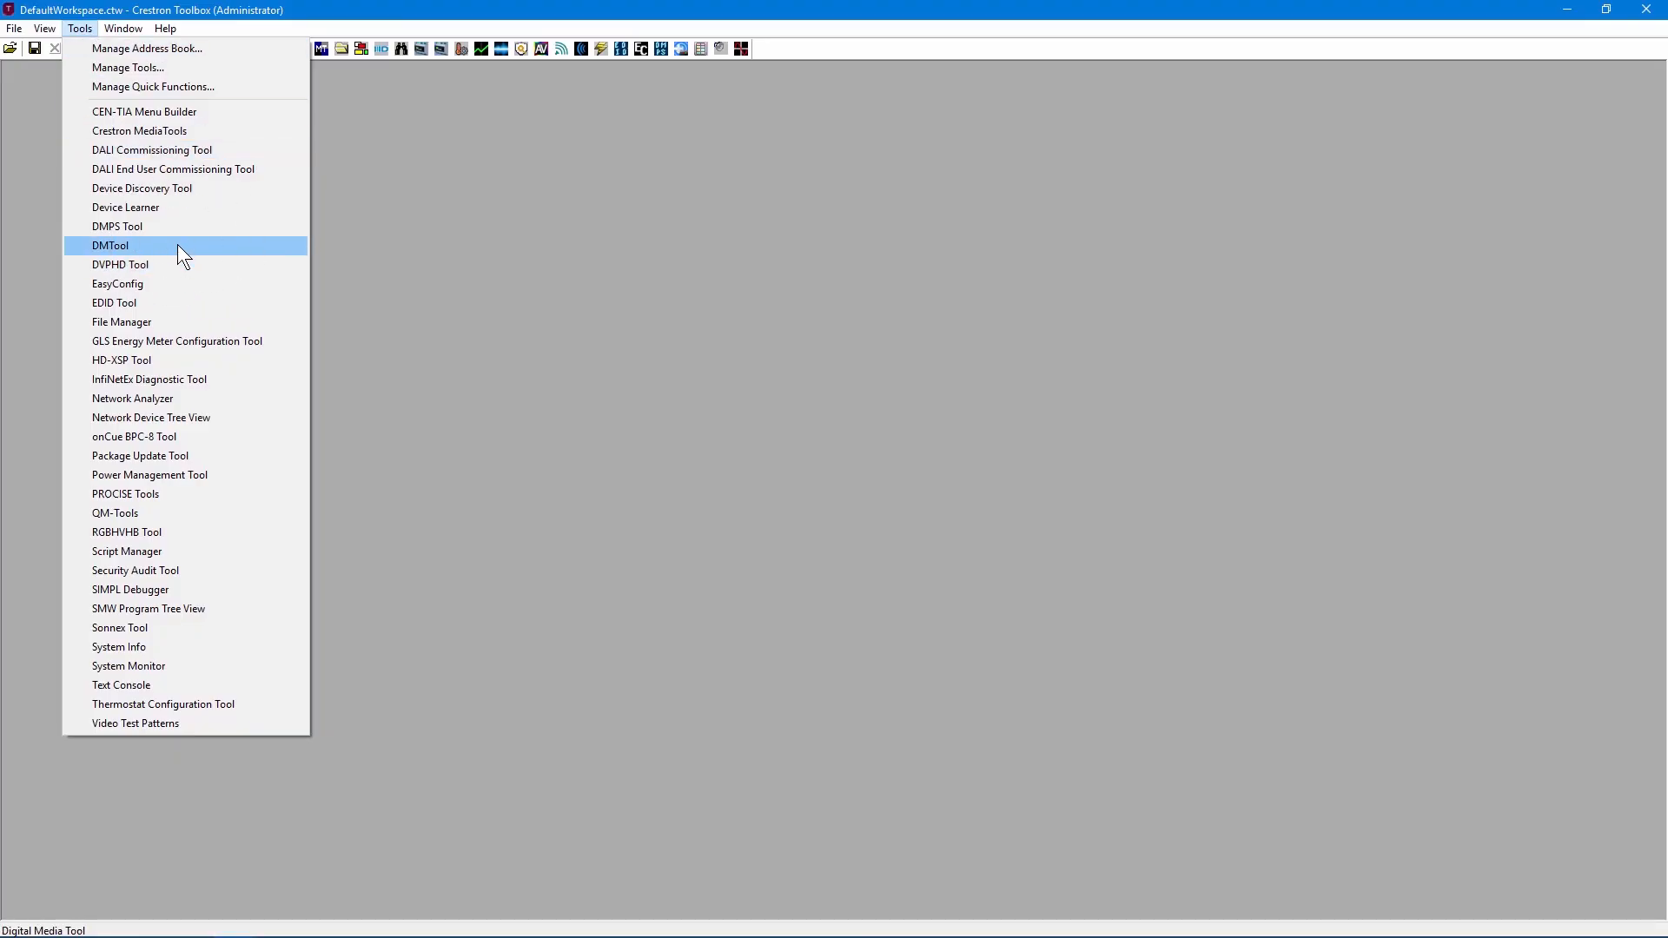
Launch DMTool and connect it to the JJ-DM-MD8X8 switcher from the saved addresses.
{"action": "left_click", "coordinate": [183, 252]}
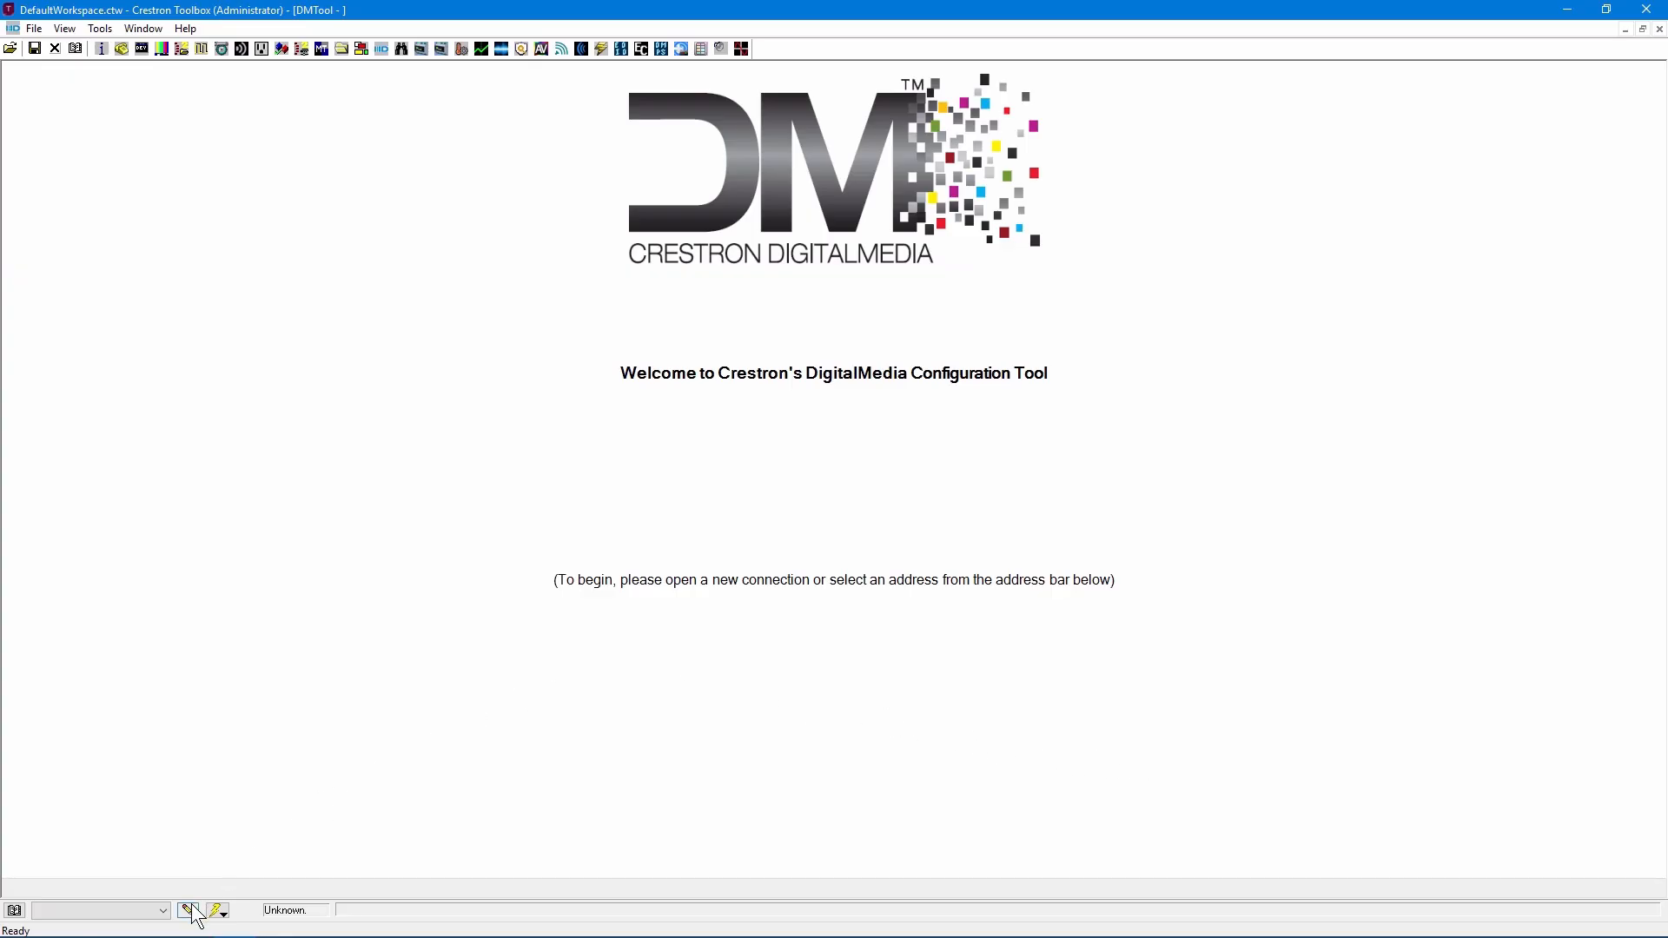
{"action": "left_click", "coordinate": [165, 912]}
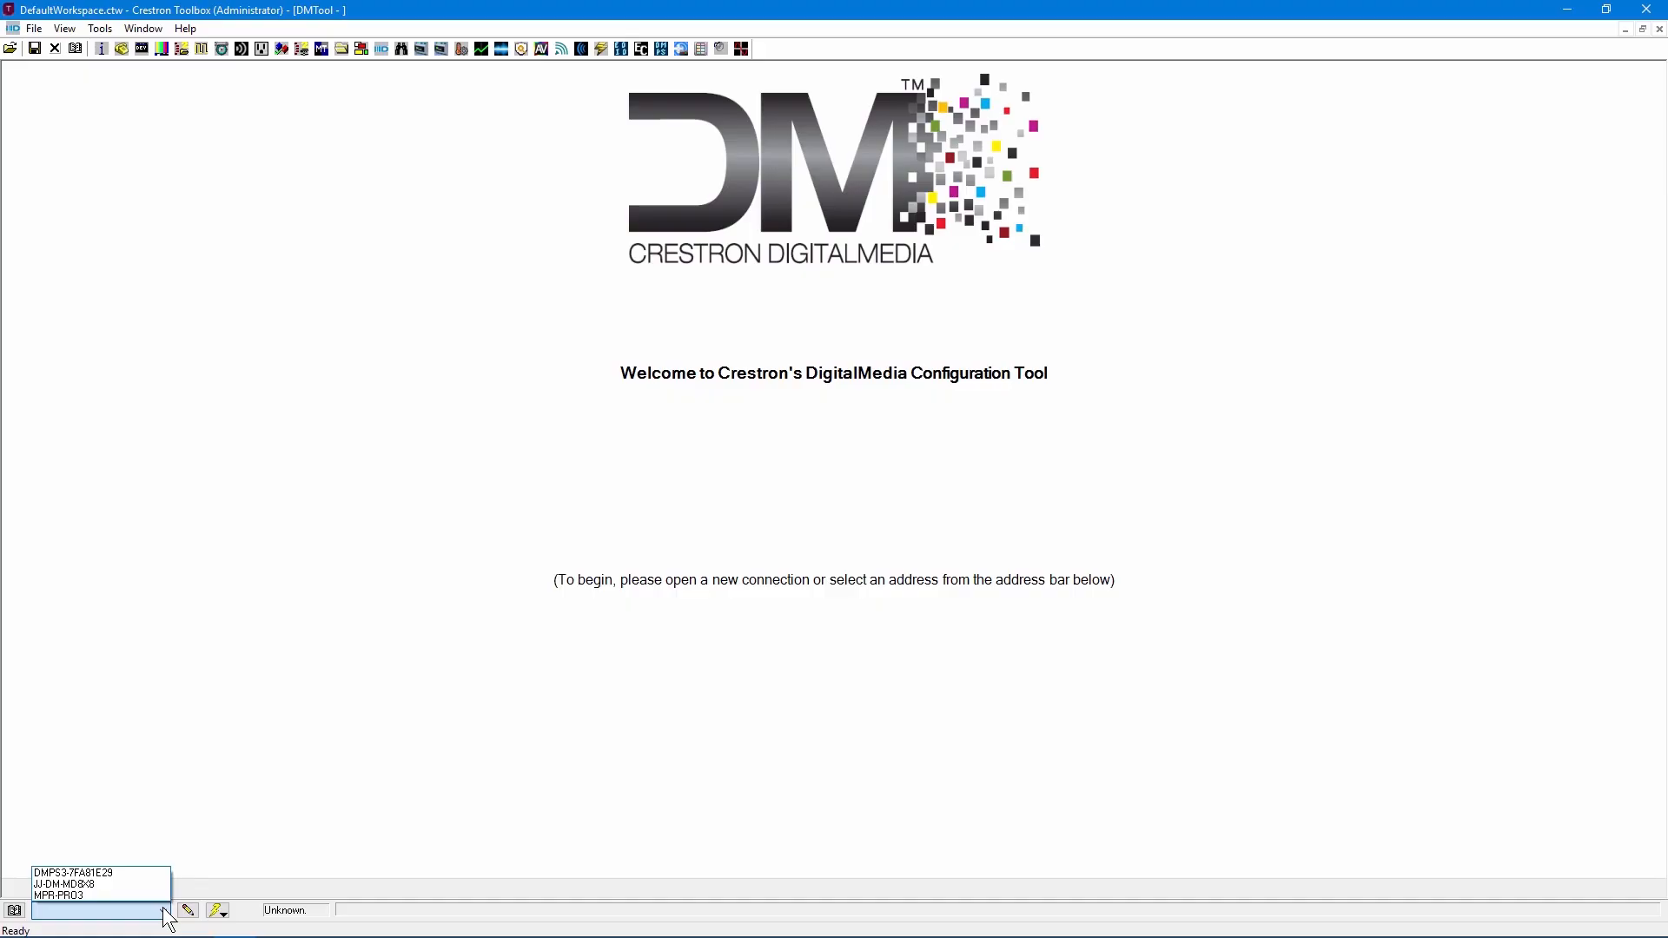
{"action": "left_click", "coordinate": [153, 885]}
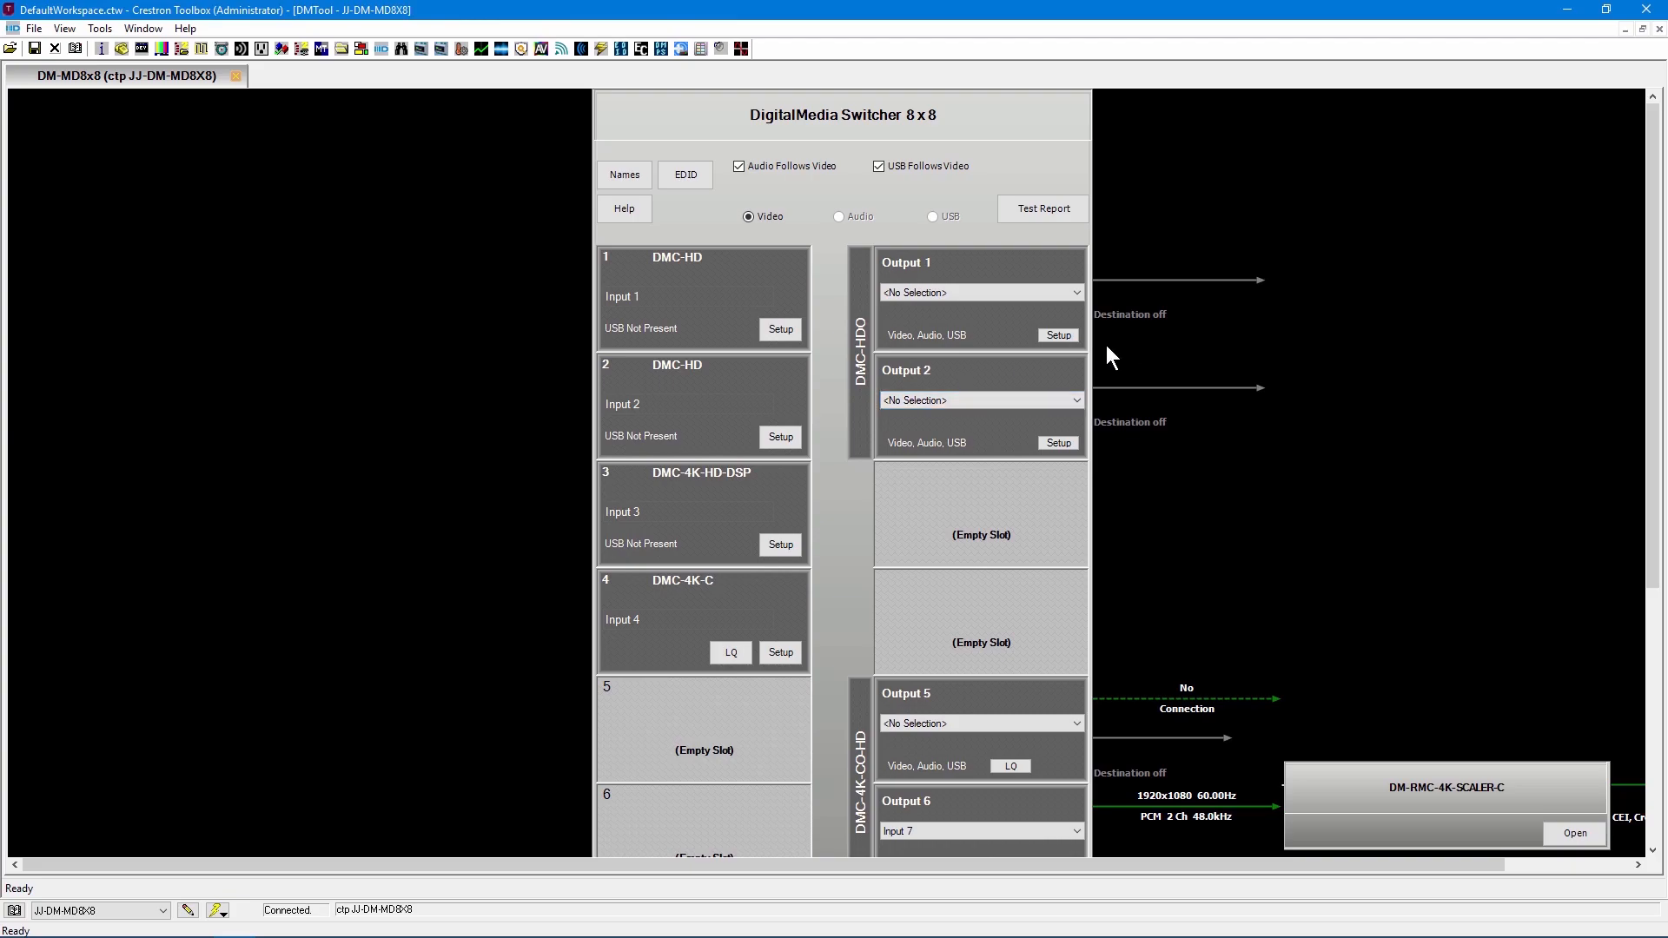
Examine the switcher's names, EDID, help and audio/USB follow options, its input and output cards, and its network details.
{"action": "left_click", "coordinate": [620, 179]}
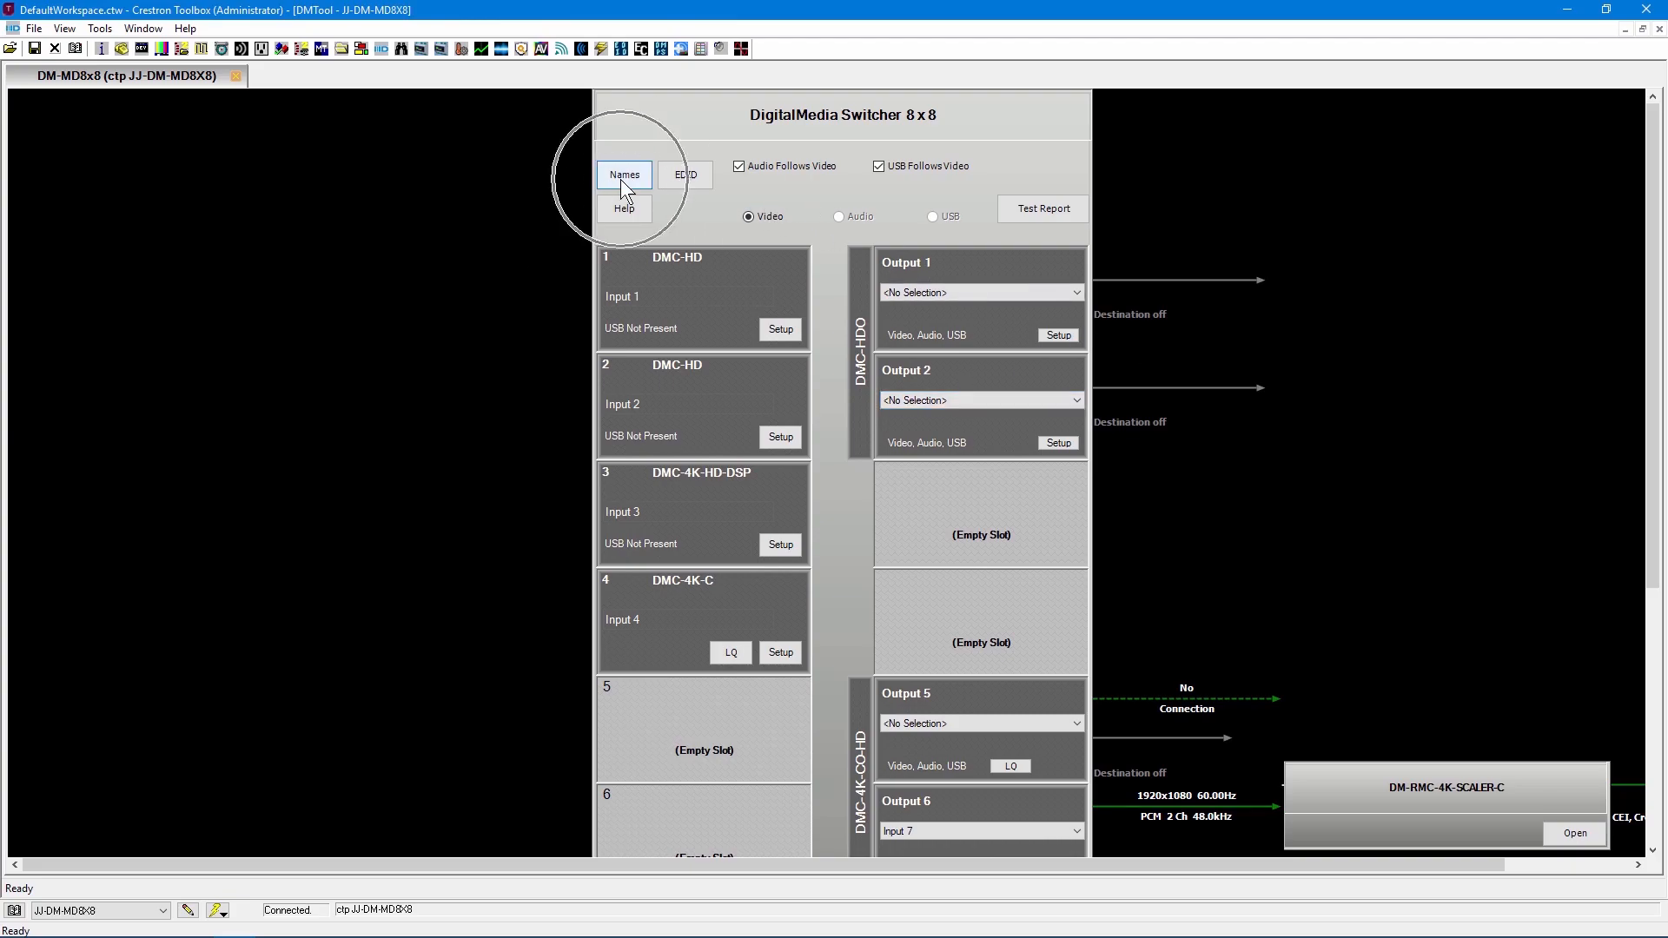
{"action": "left_click", "coordinate": [691, 178]}
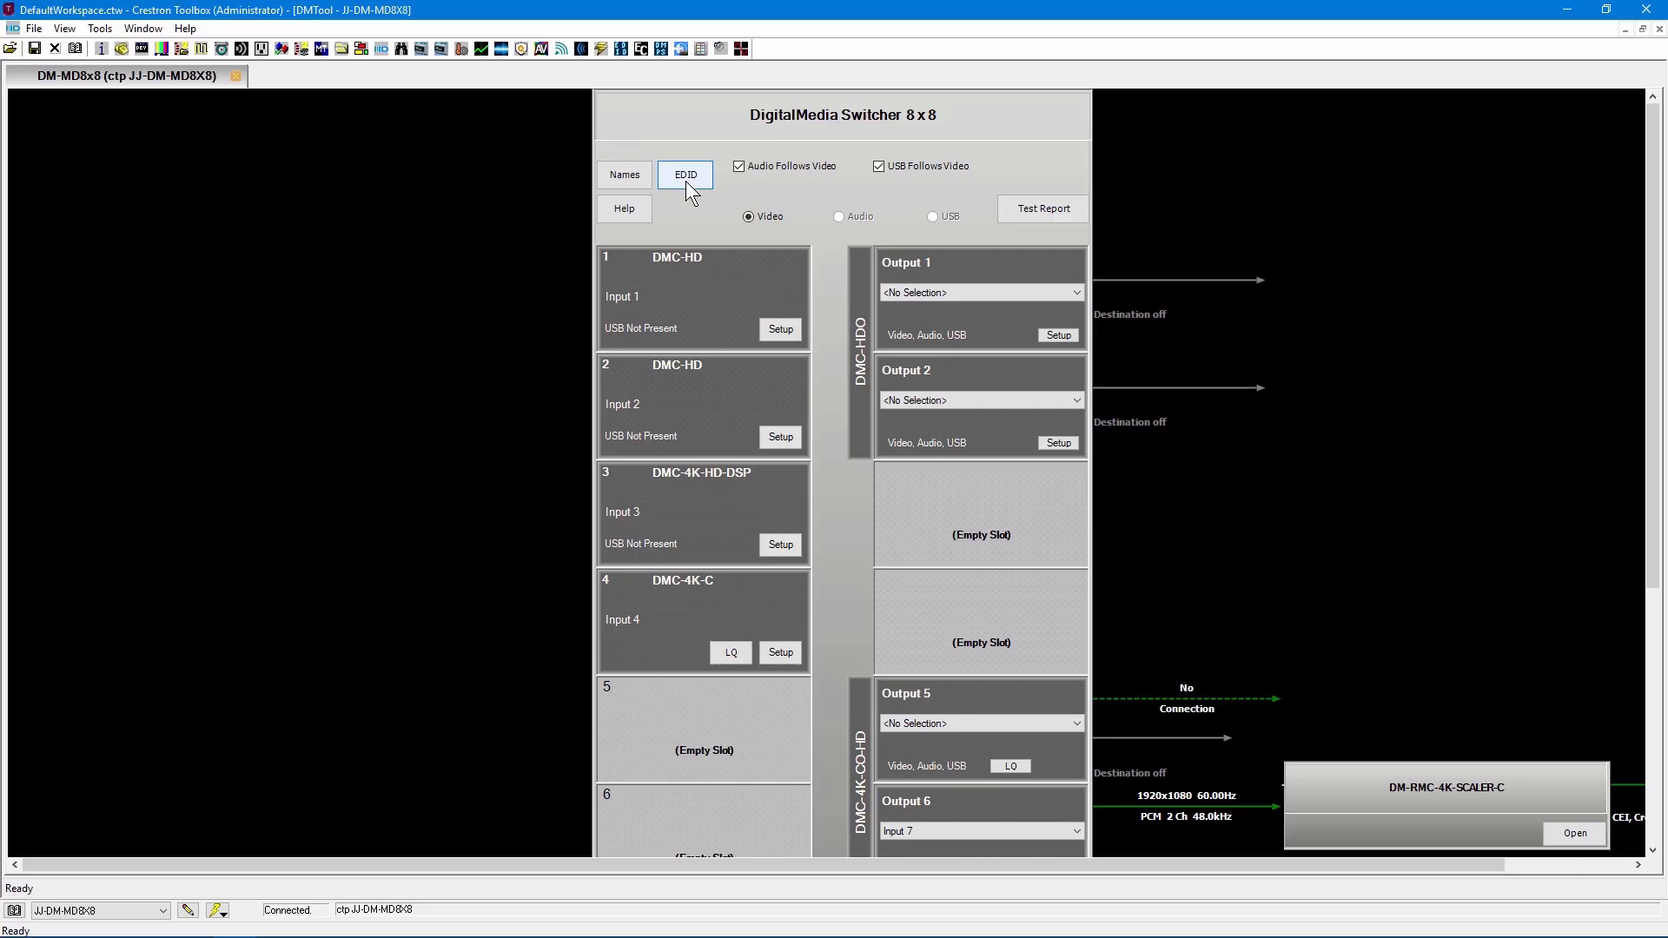
{"action": "left_click", "coordinate": [640, 211]}
{"action": "left_click", "coordinate": [762, 172]}
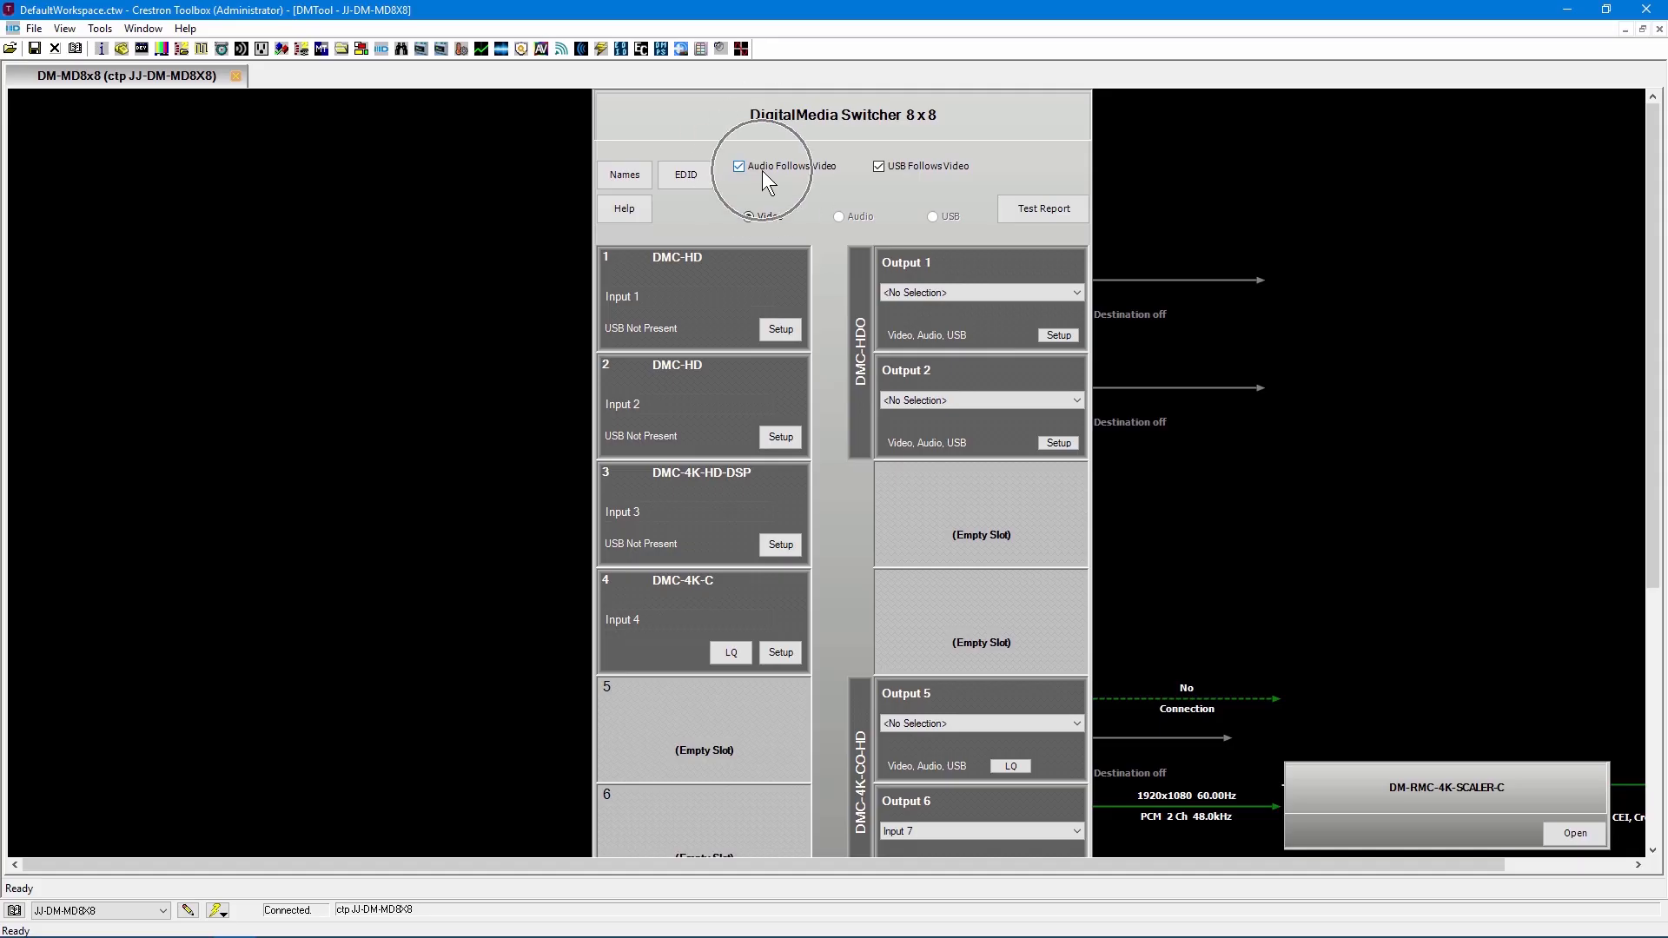
{"action": "left_click", "coordinate": [920, 164]}
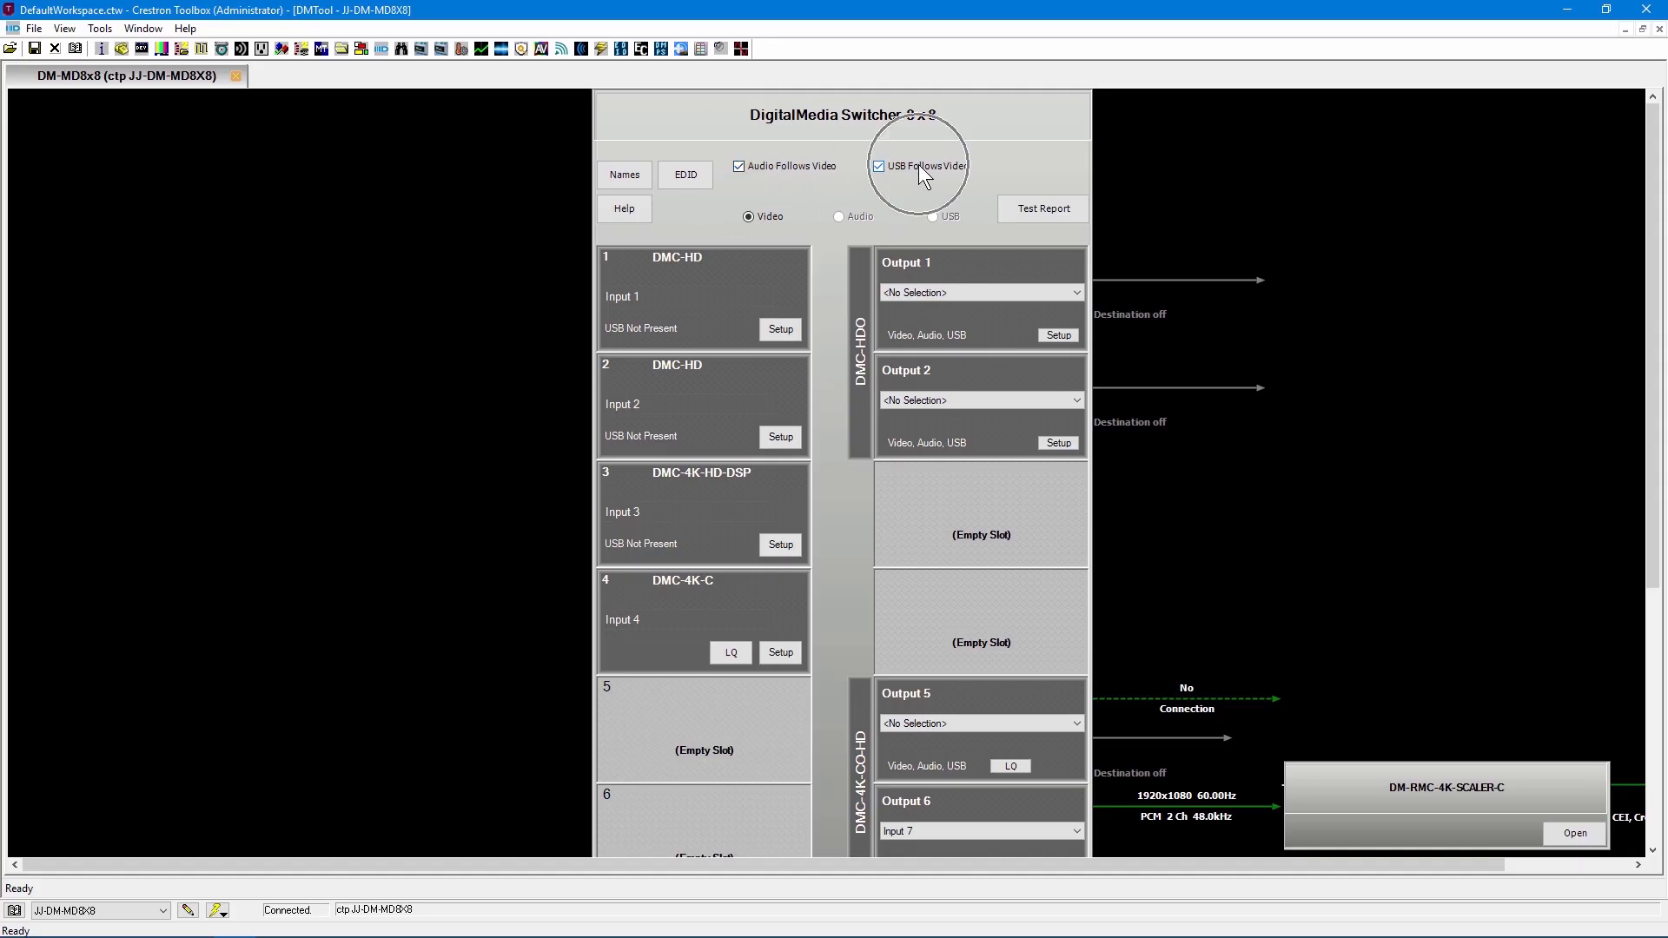
{"action": "left_click", "coordinate": [814, 165]}
{"action": "left_click", "coordinate": [855, 216]}
{"action": "left_click", "coordinate": [800, 167]}
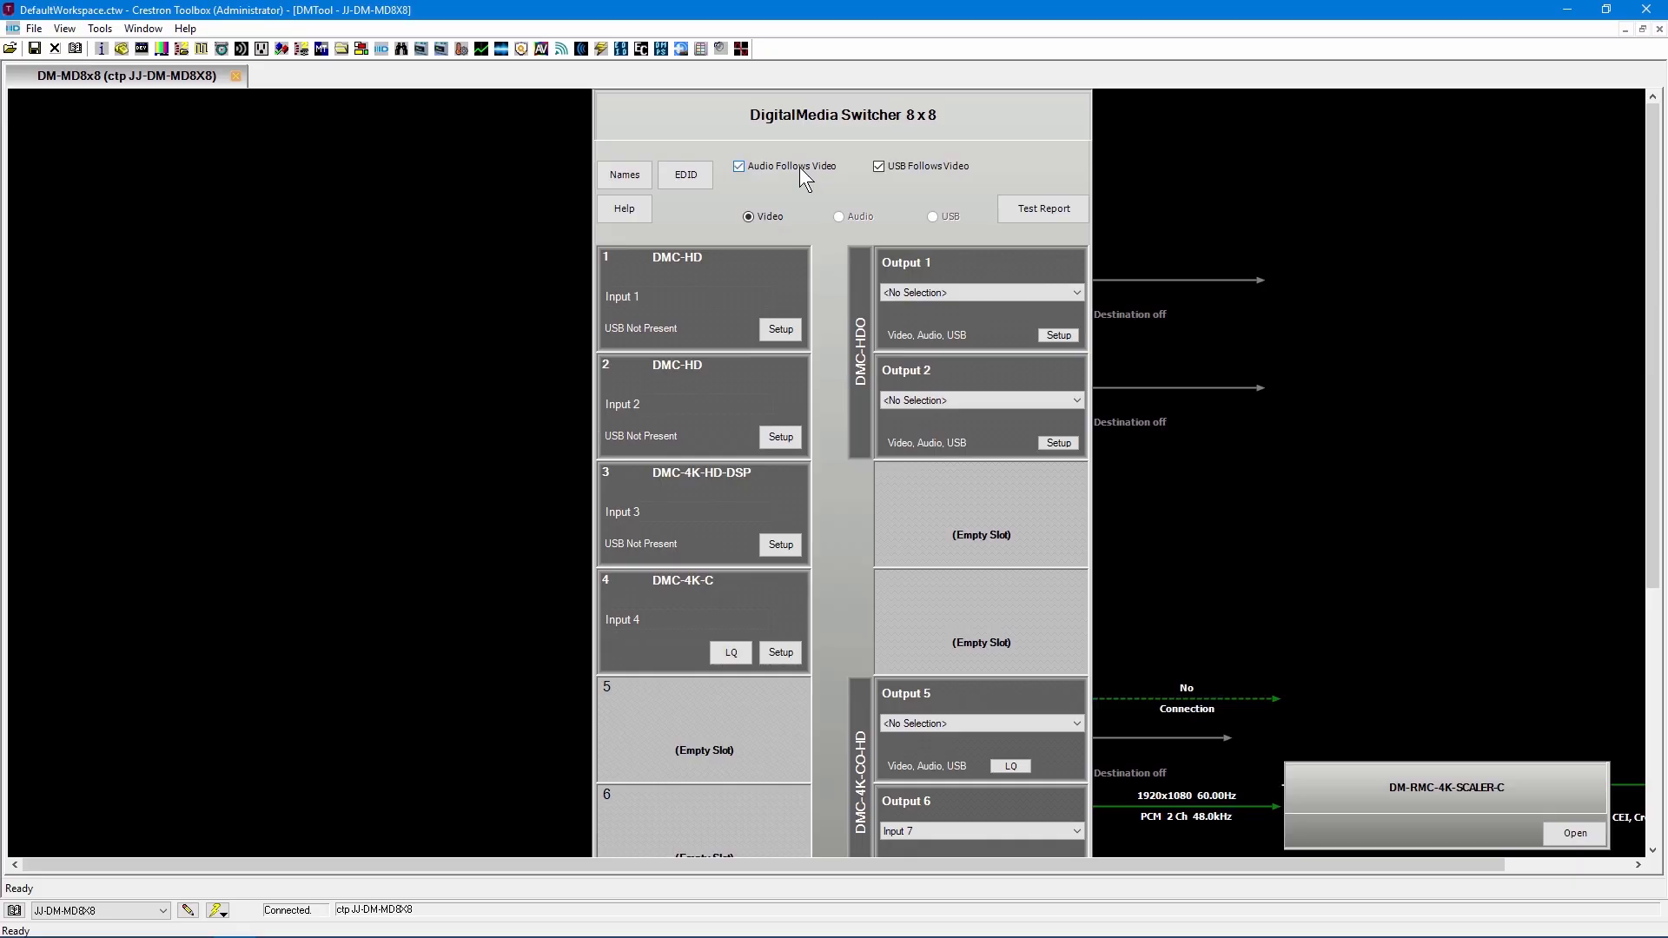
{"action": "left_click", "coordinate": [852, 226]}
{"action": "scroll", "coordinate": [704, 504], "scroll_direction": "down", "scroll_amount": 5}
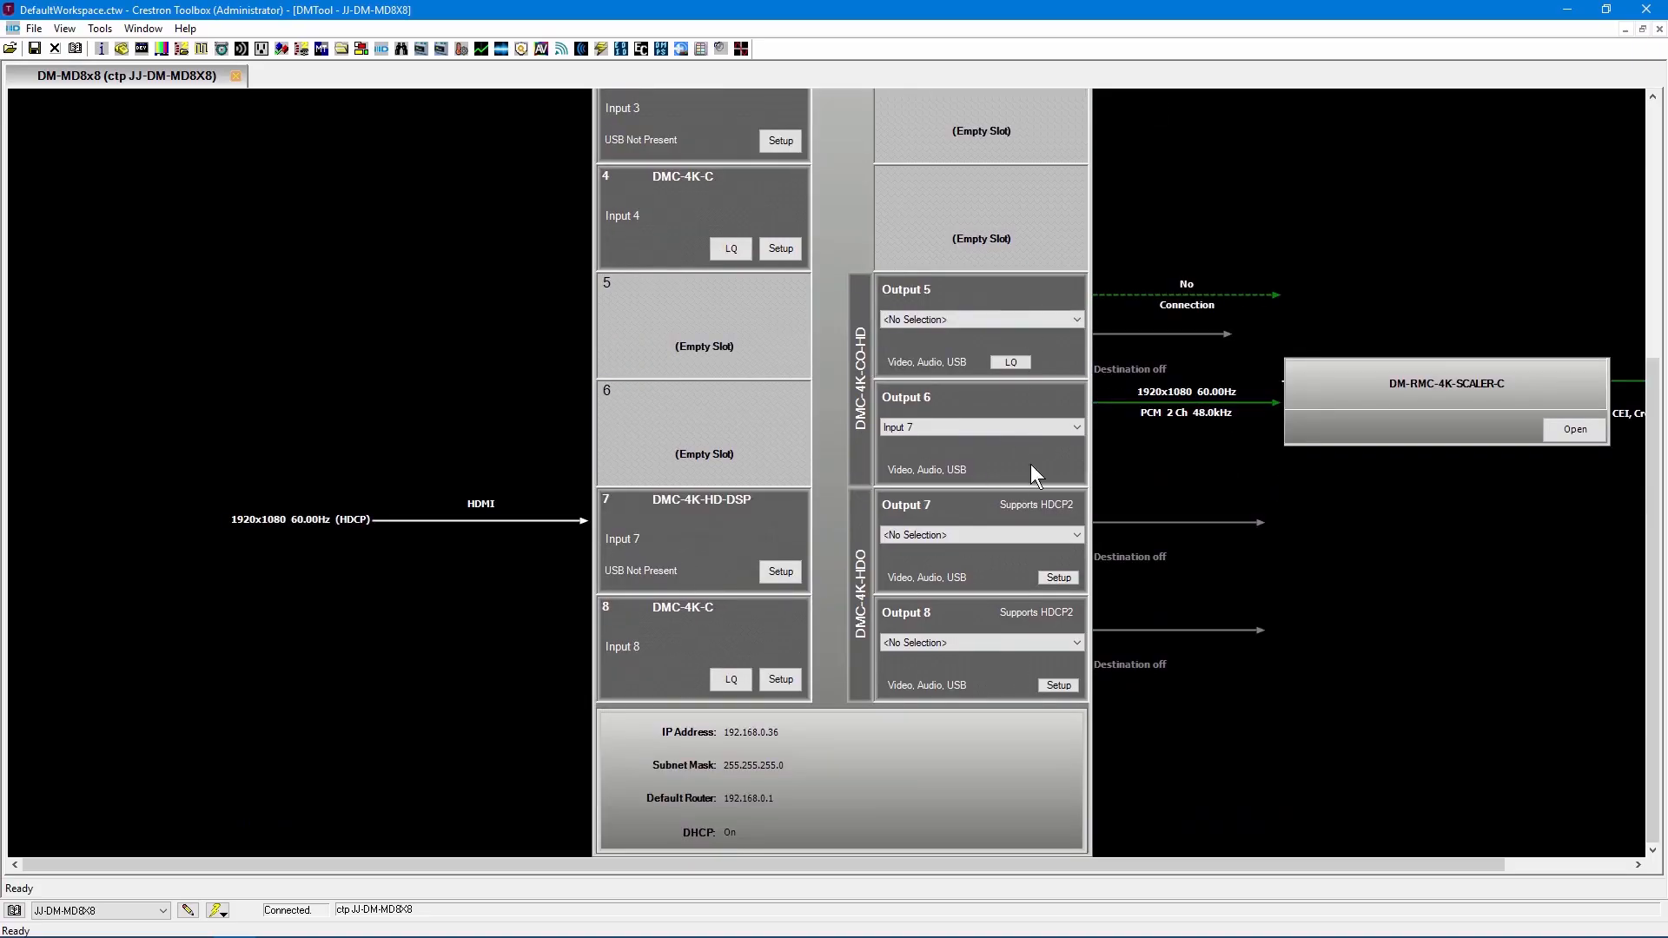
{"action": "scroll", "coordinate": [1036, 384], "scroll_direction": "up", "scroll_amount": 5}
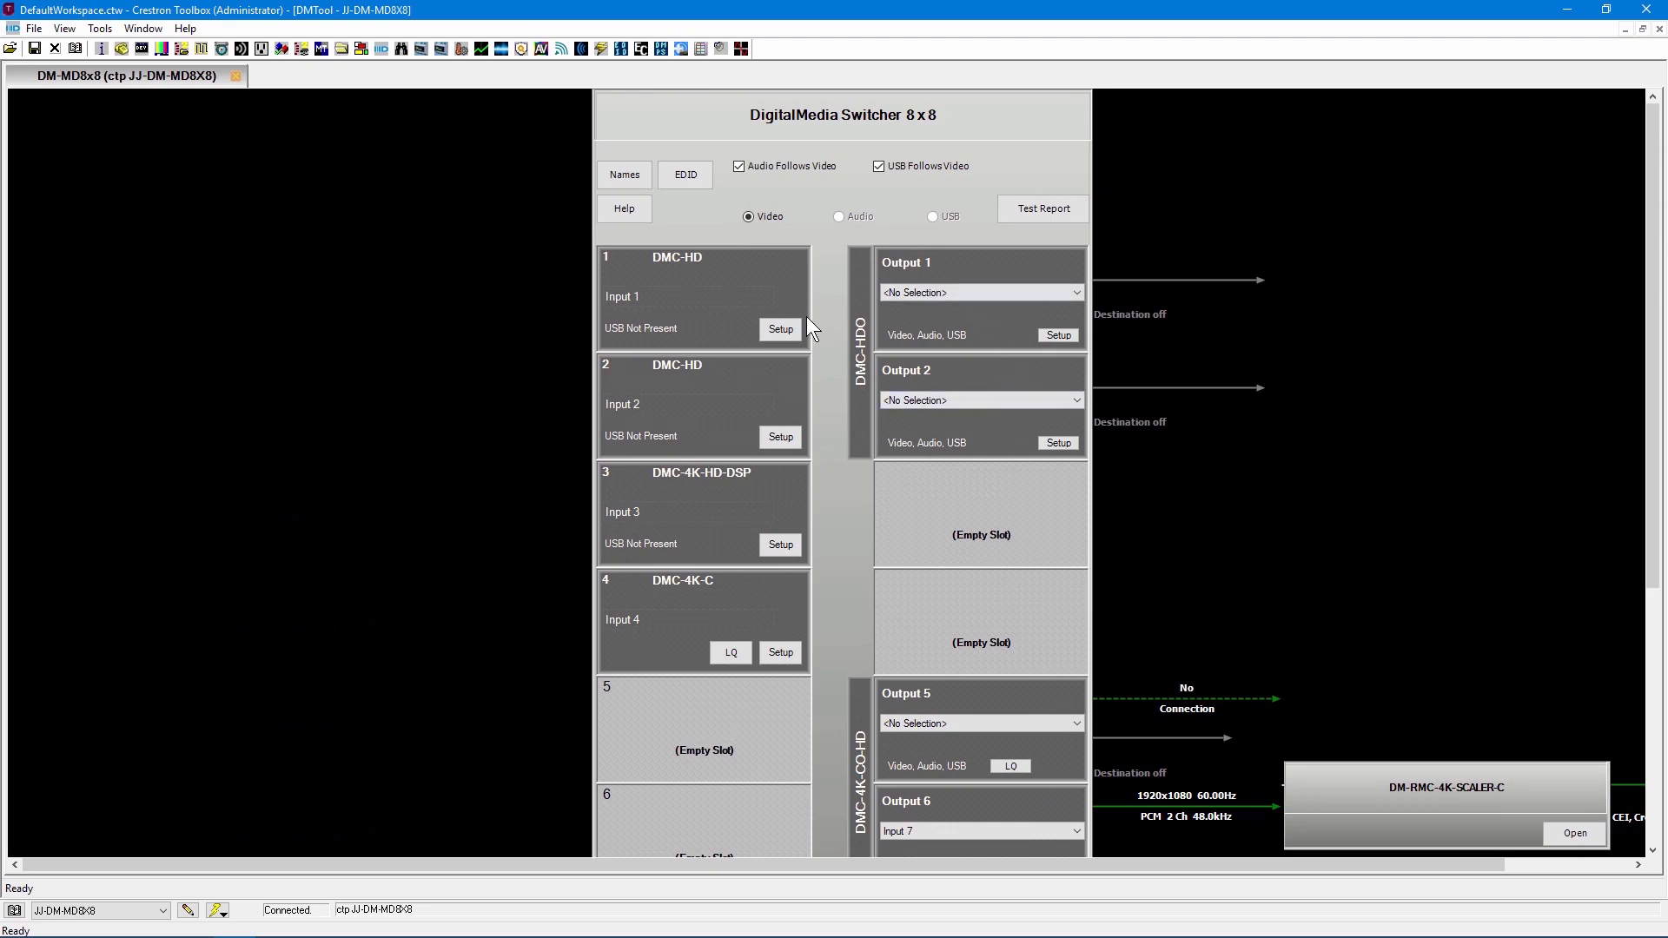
Review the Input 7 card's incoming stream, EDID configuration and audio controls, and close its setup.
{"action": "scroll", "coordinate": [776, 382], "scroll_direction": "down", "scroll_amount": 5}
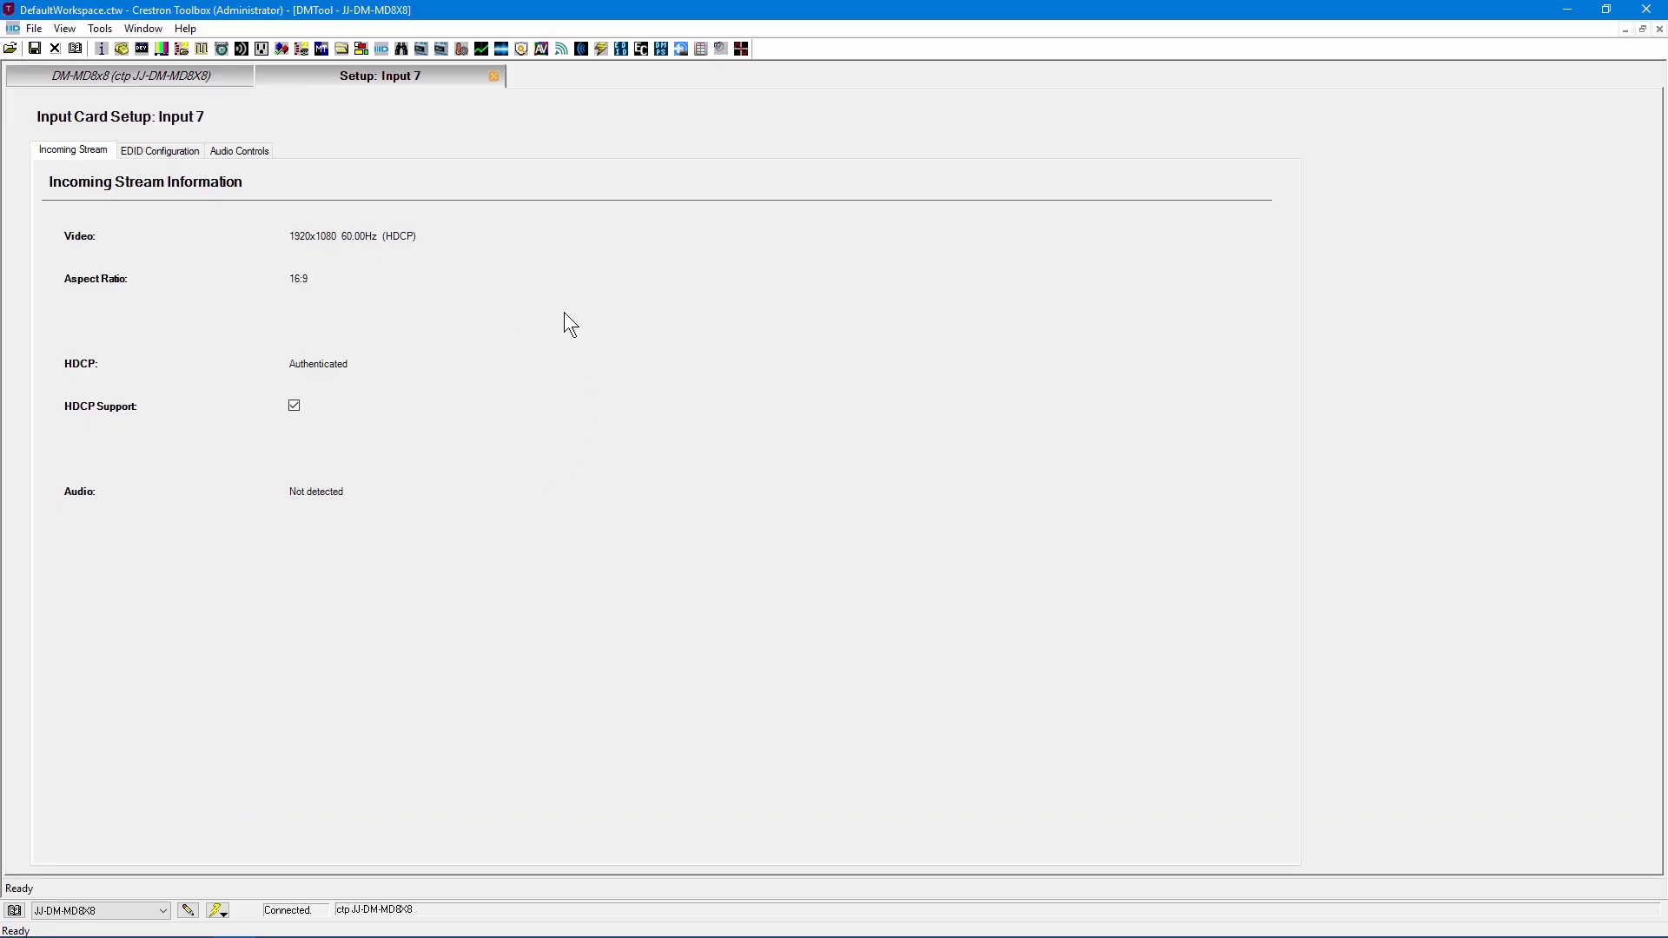
{"action": "left_click", "coordinate": [162, 151]}
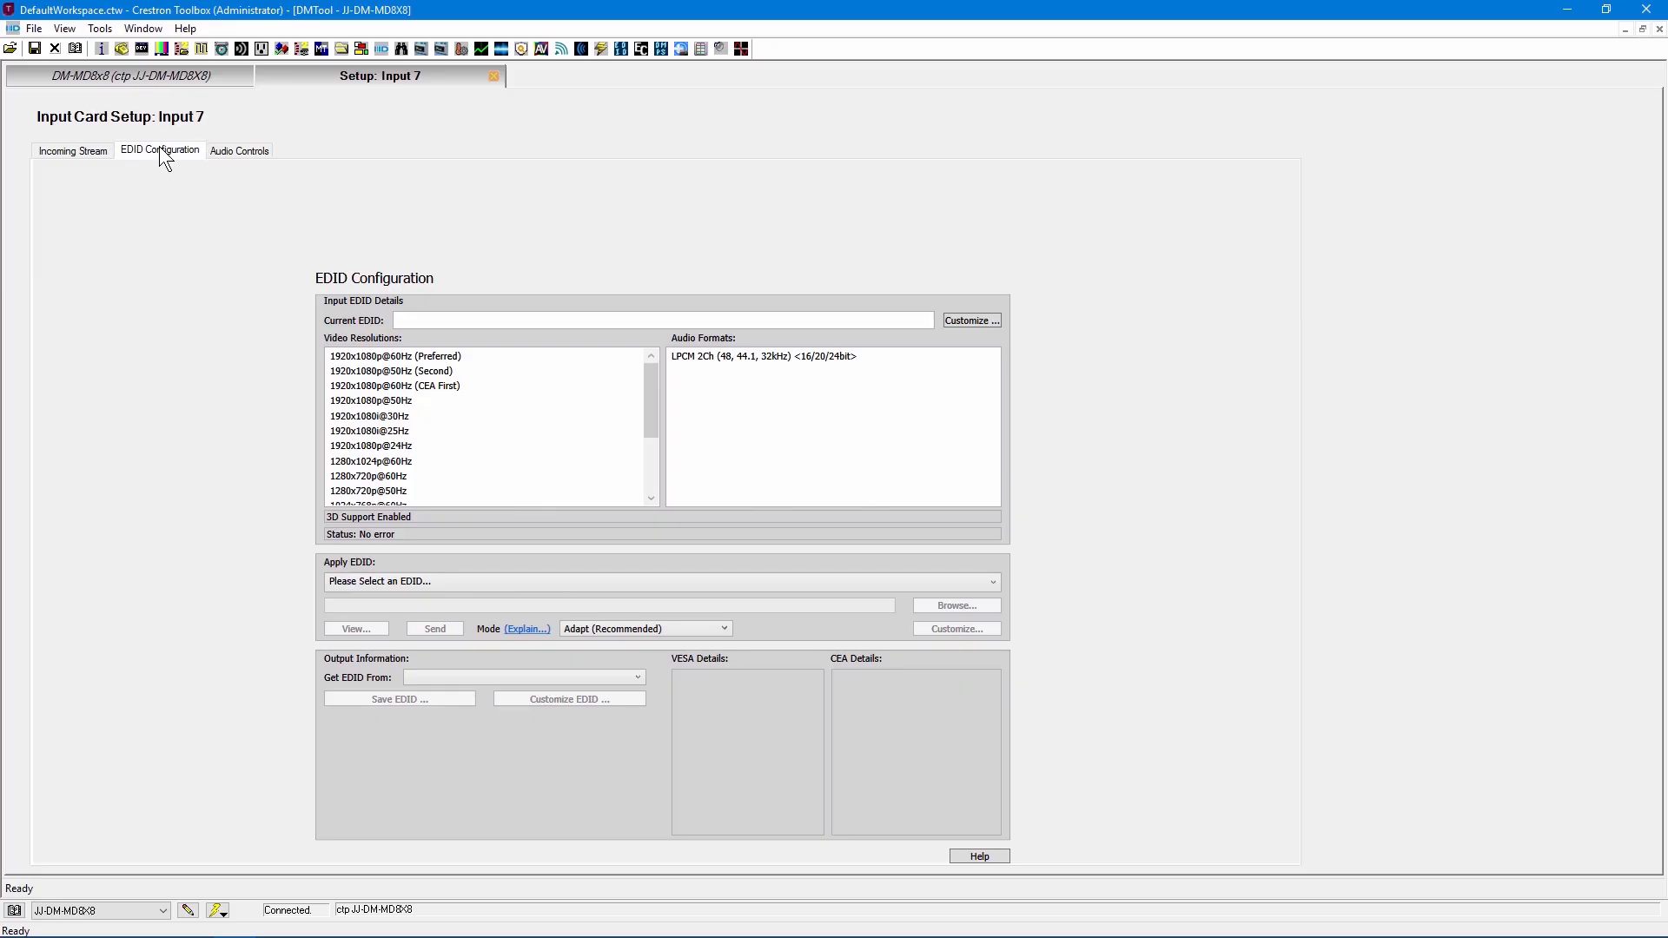
{"action": "left_click", "coordinate": [243, 152]}
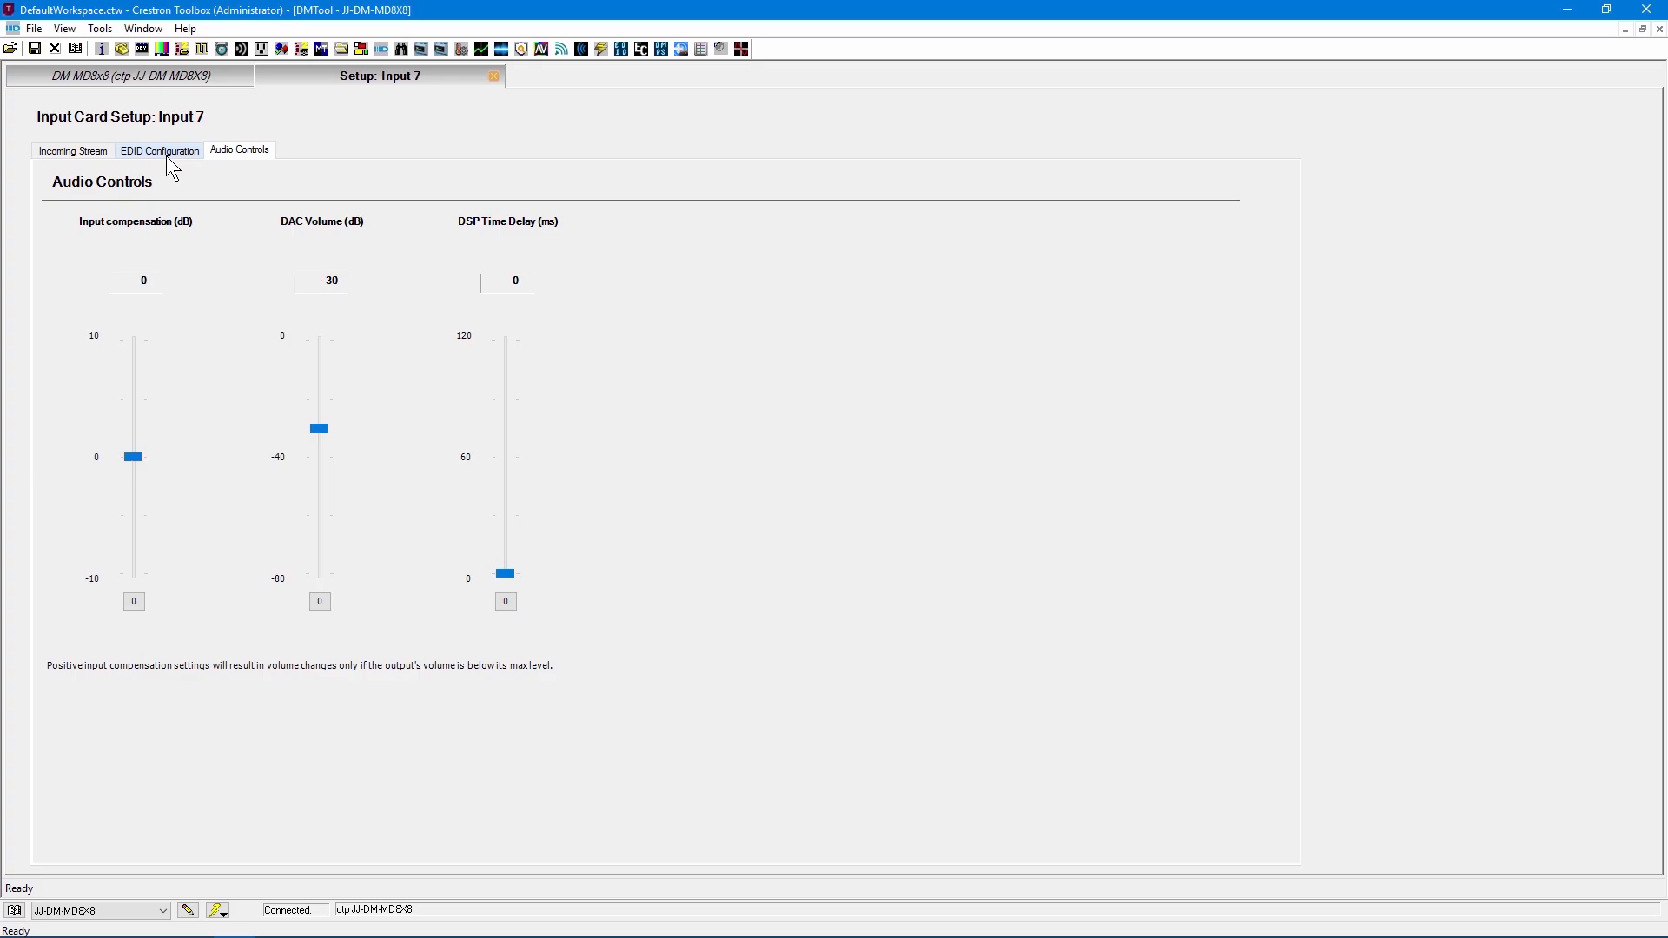
{"action": "left_click", "coordinate": [493, 76]}
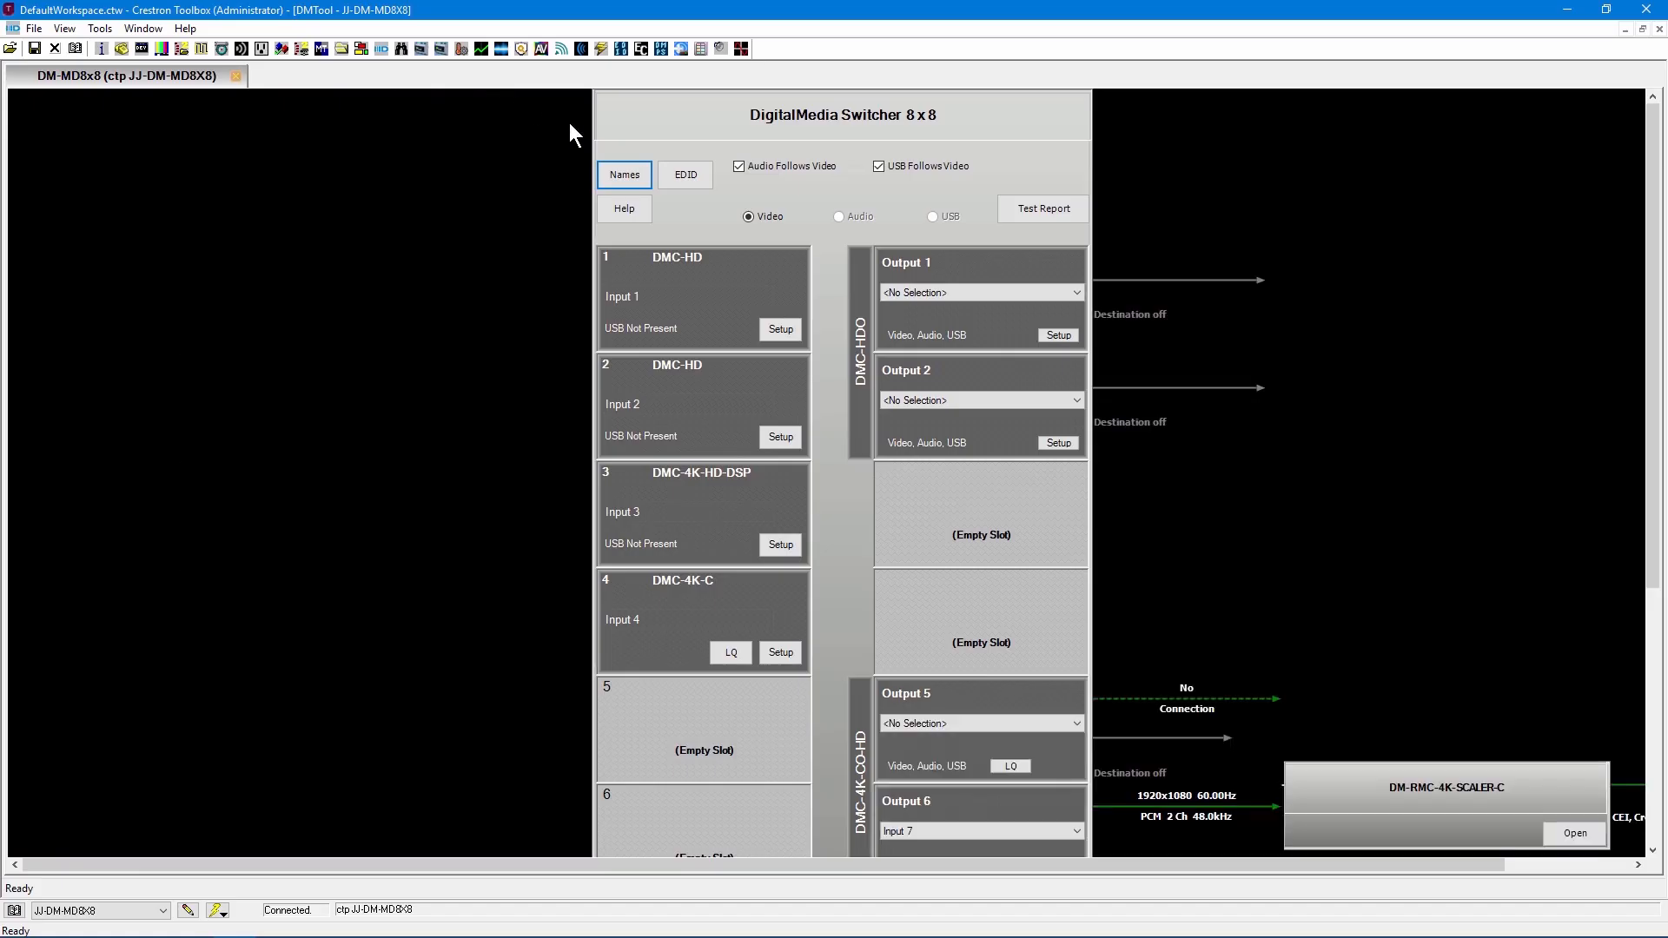
Route Input 3 to Output 6 and restore Input 7 as its source.
{"action": "scroll", "coordinate": [1006, 462], "scroll_direction": "down", "scroll_amount": 2}
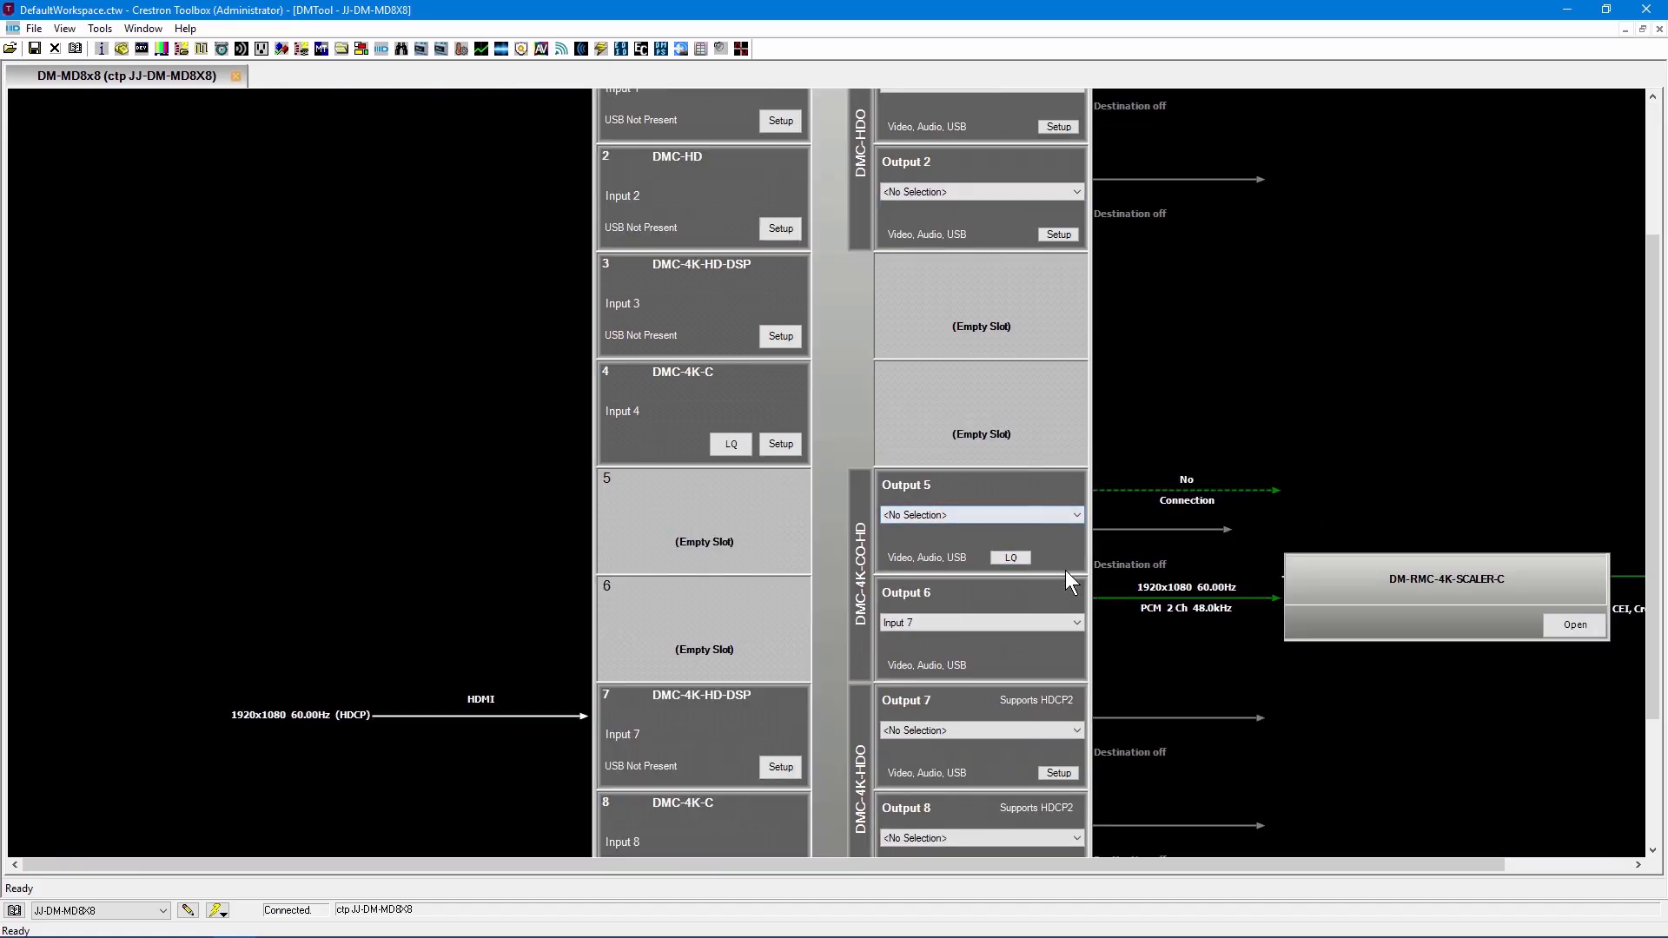
{"action": "left_click", "coordinate": [1058, 235]}
{"action": "left_click", "coordinate": [994, 626]}
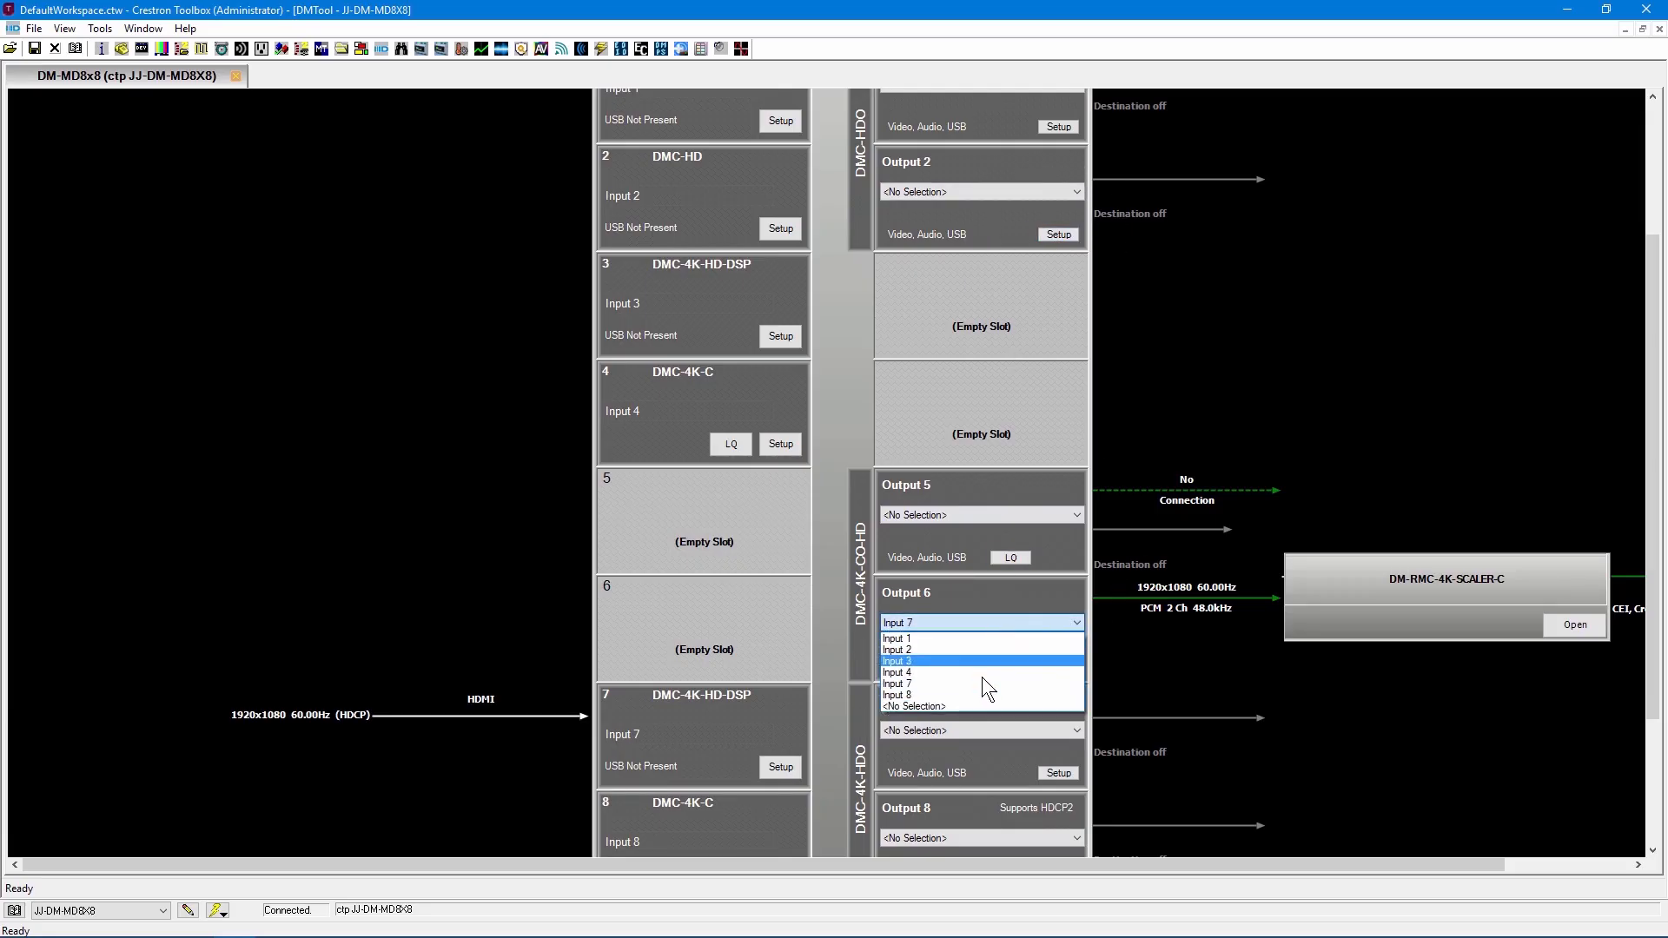
{"action": "left_click", "coordinate": [996, 662]}
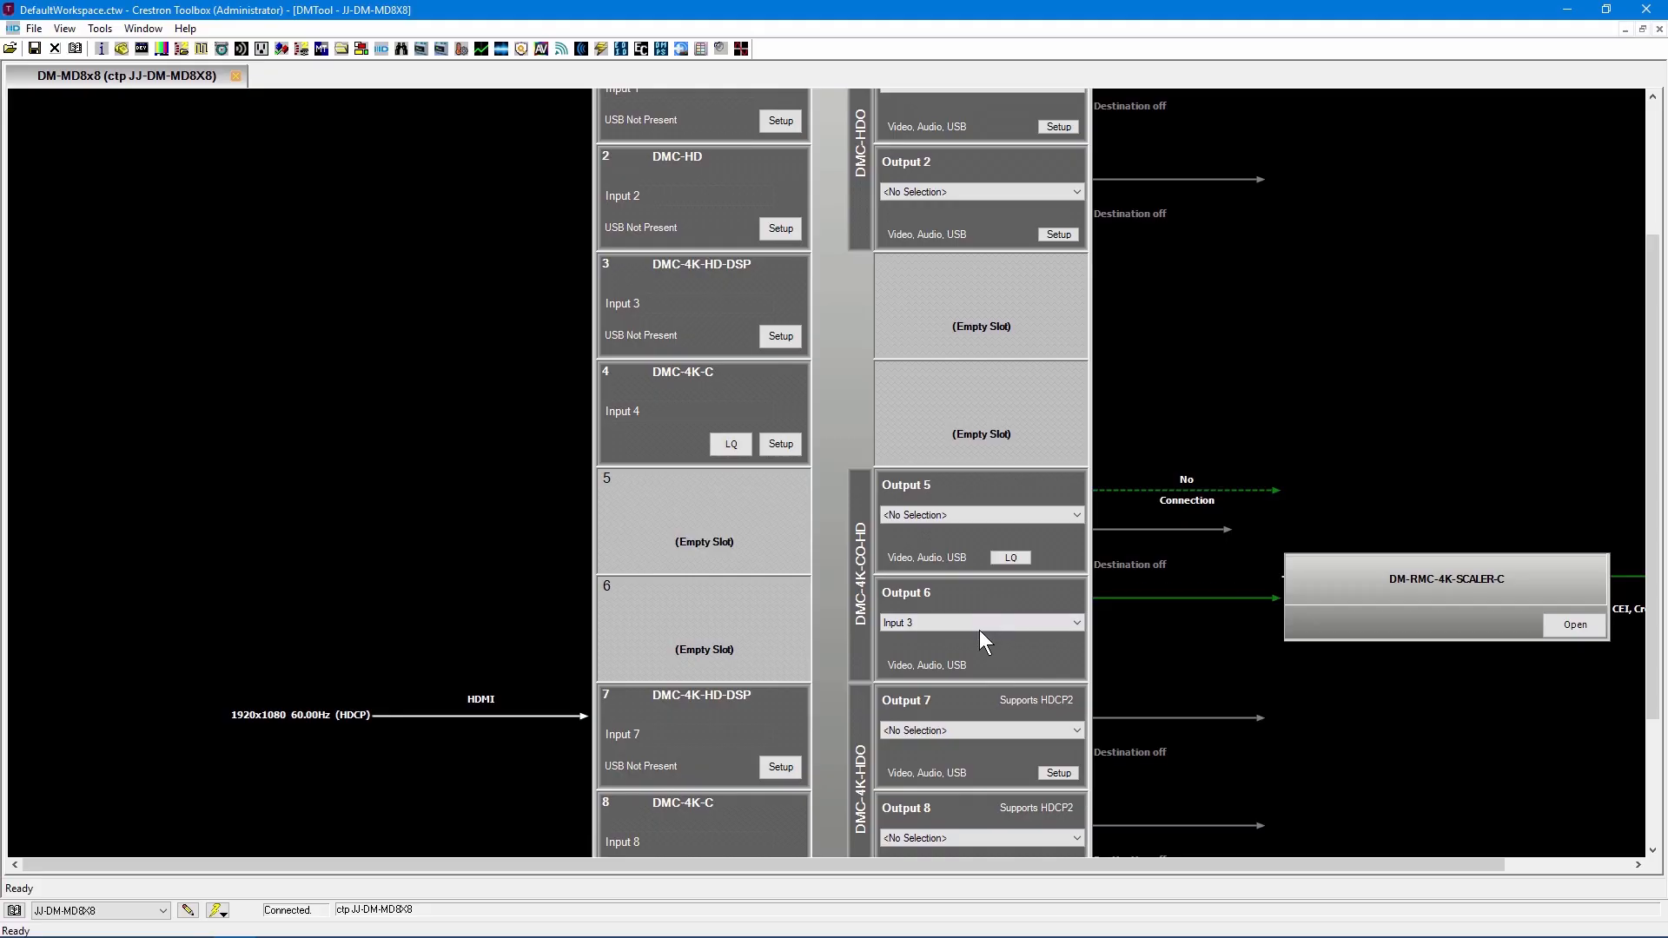
{"action": "left_click", "coordinate": [979, 628]}
{"action": "left_click", "coordinate": [968, 685]}
Inspect the connection details of Outputs 5 and 6 and the DM-RMC-4K-SCALER-C receiver attached to Output 6.
{"action": "scroll", "coordinate": [1138, 677], "scroll_direction": "down", "scroll_amount": 1}
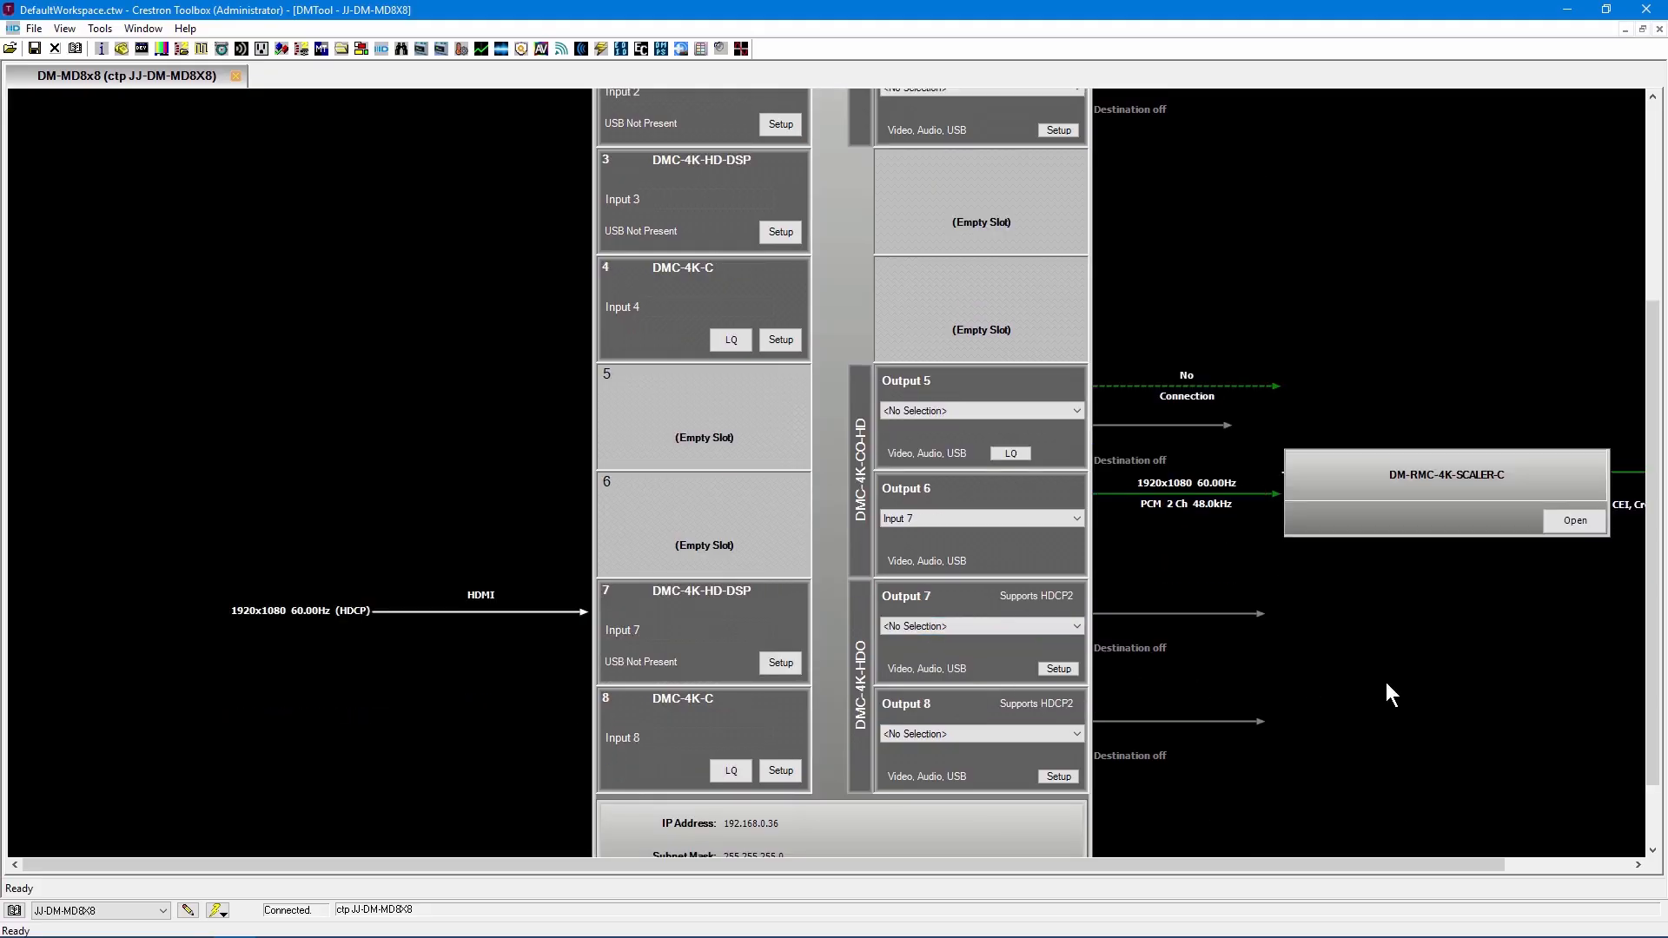
{"action": "left_click_drag", "start_coordinate": [1432, 865], "coordinate": [1549, 865]}
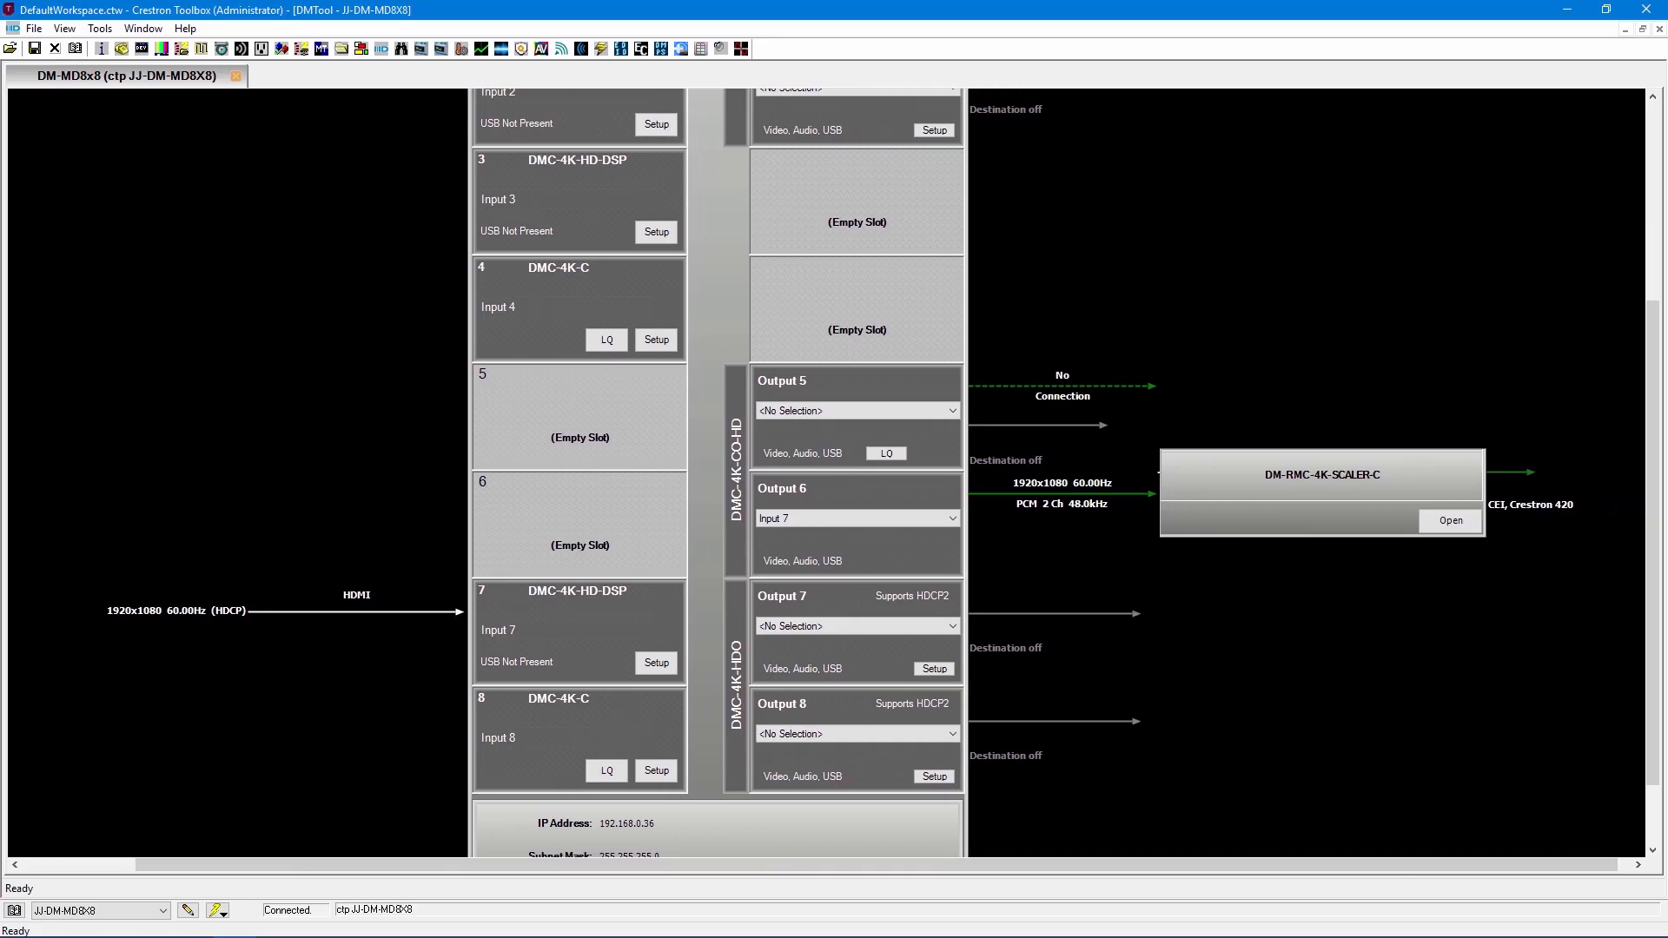
{"action": "mouse_move", "coordinate": [1100, 513]}
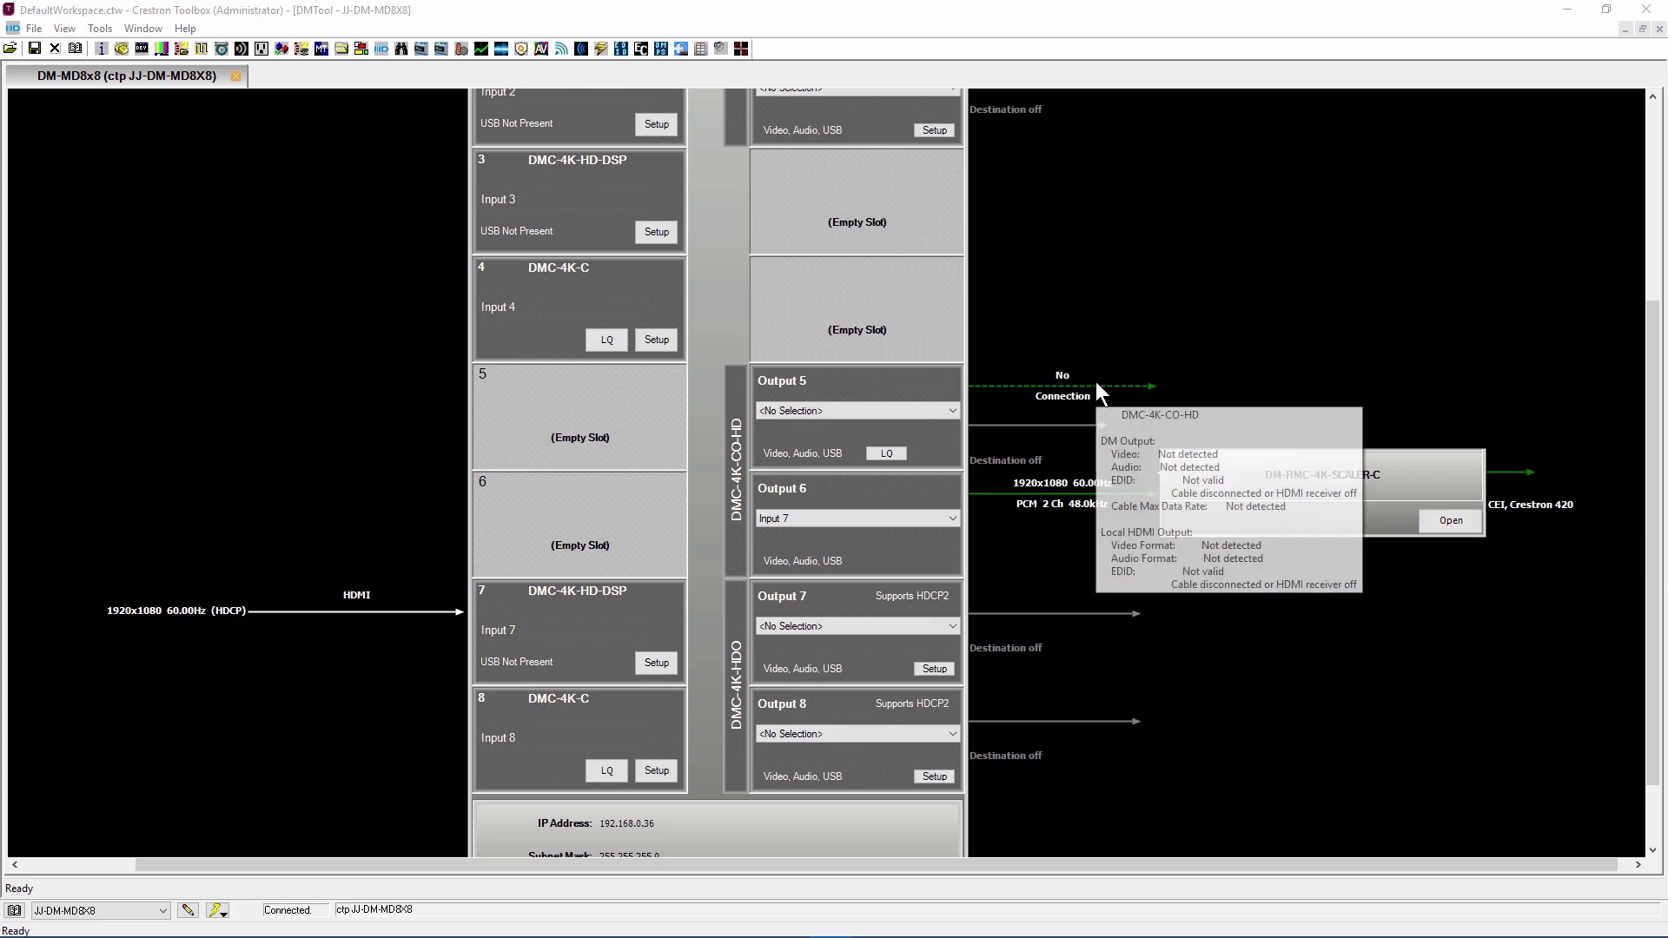
{"action": "mouse_move", "coordinate": [1023, 504]}
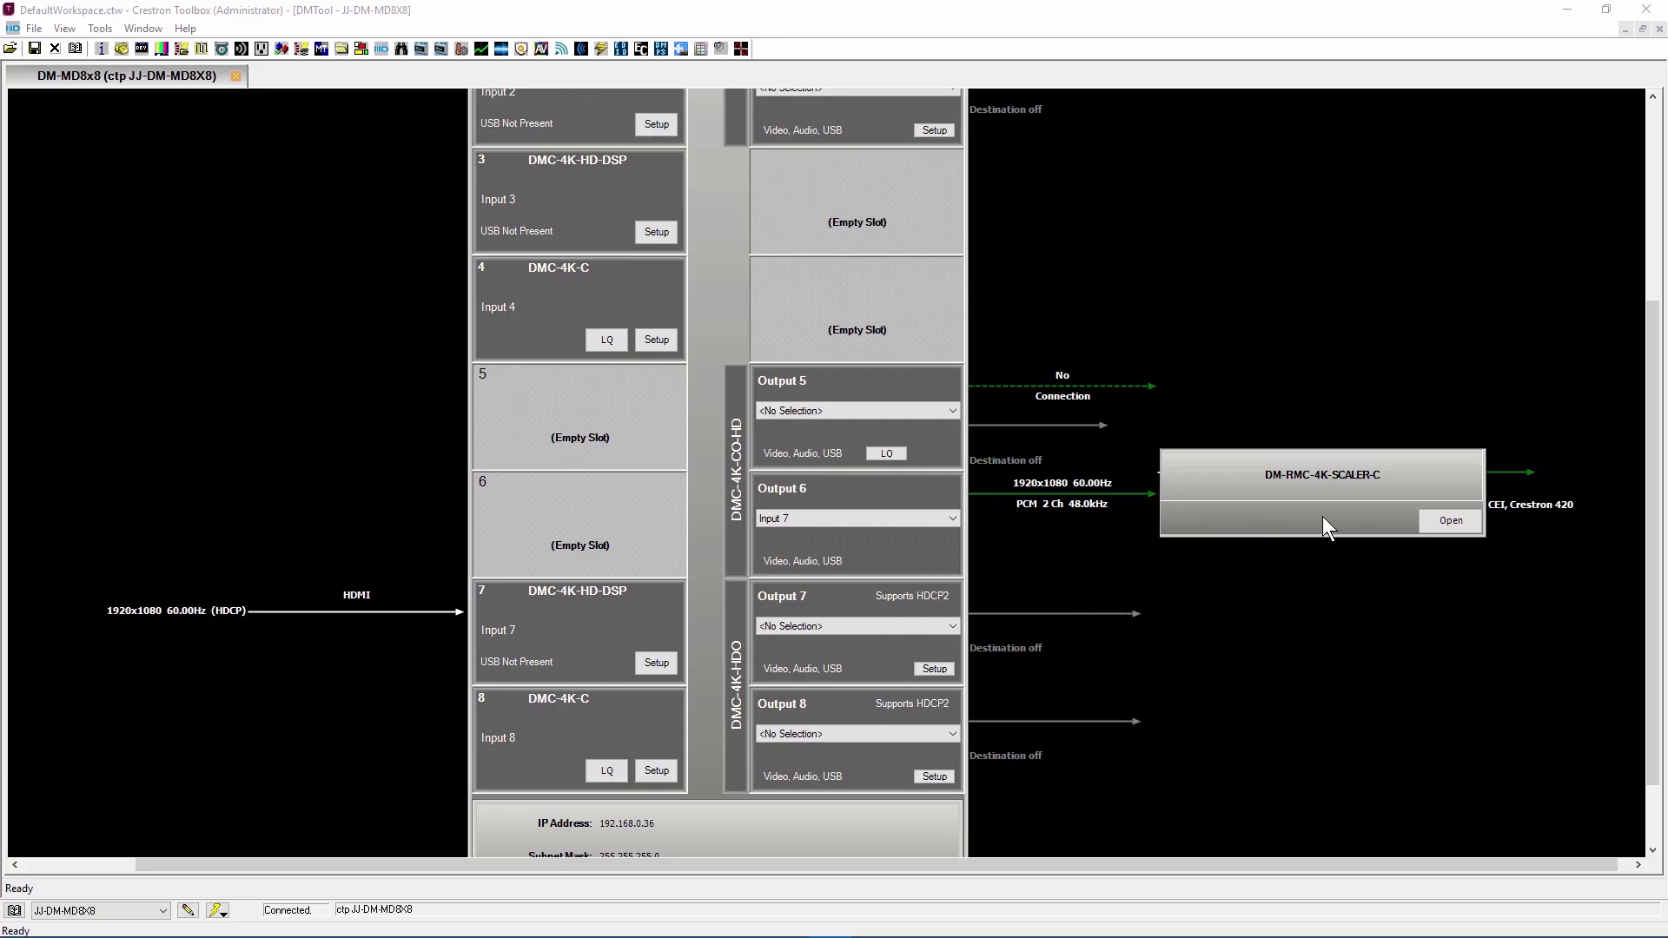
{"action": "left_click", "coordinate": [1451, 520]}
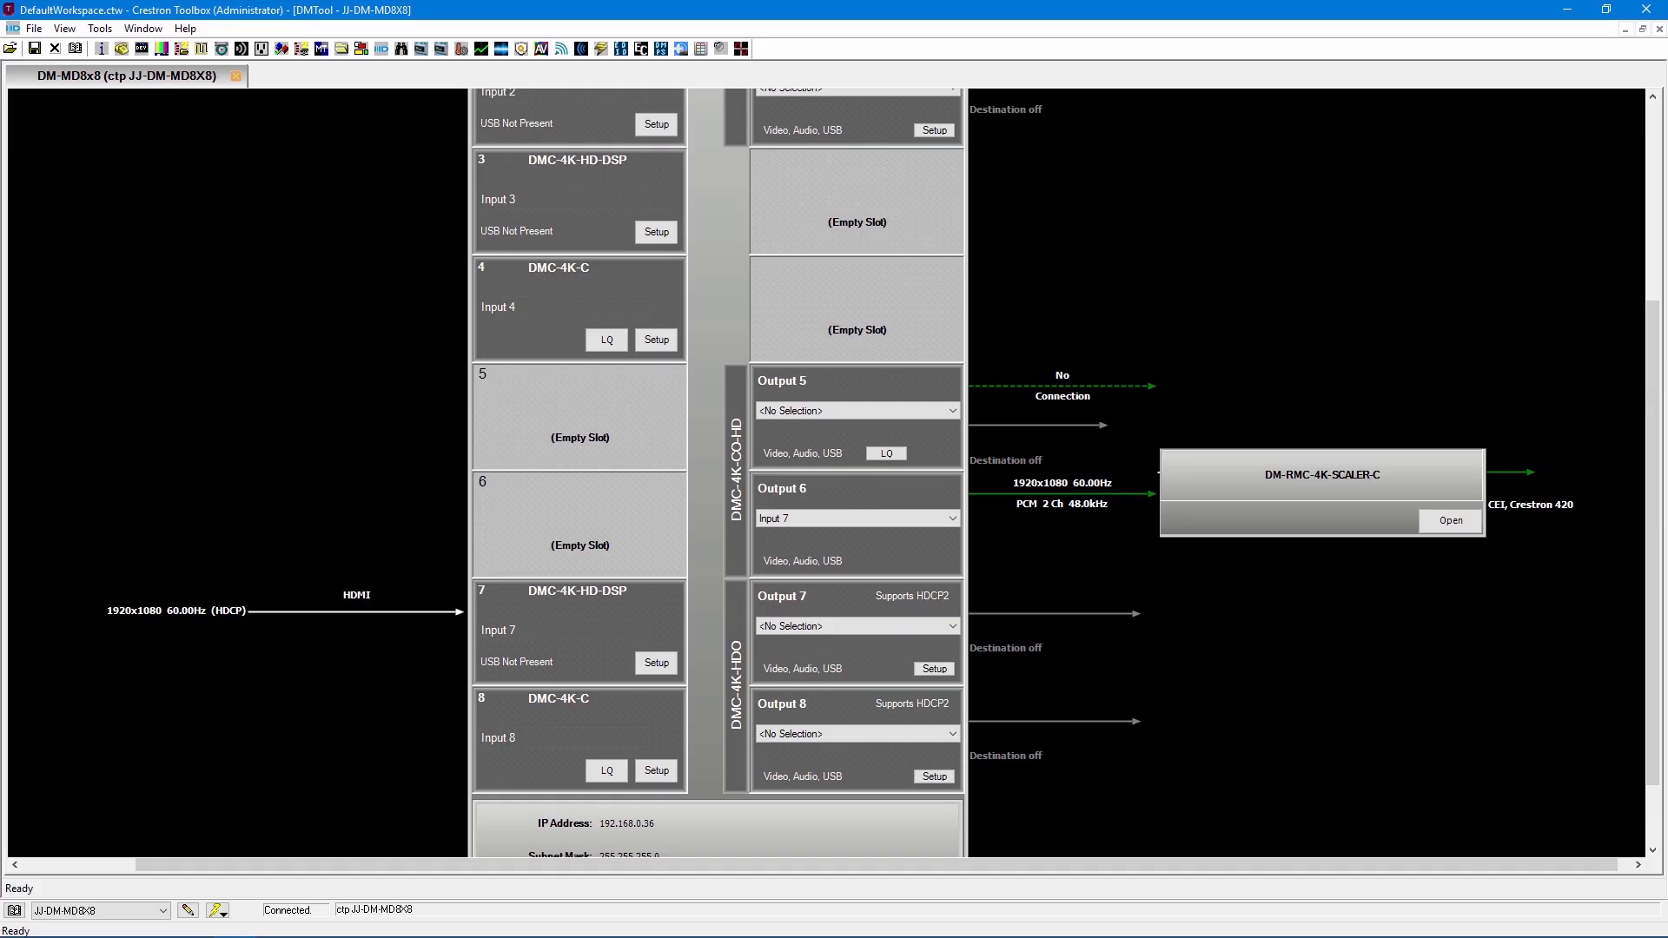
Create a DigitalMedia test report for the switcher and save it as CYP-TR2 - DM-MD8X8.xml in the desktop's Test Report folder.
{"action": "scroll", "coordinate": [1337, 256], "scroll_direction": "up", "scroll_amount": 3}
{"action": "left_click", "coordinate": [926, 210]}
{"action": "left_click", "coordinate": [926, 210]}
{"action": "left_click", "coordinate": [926, 210]}
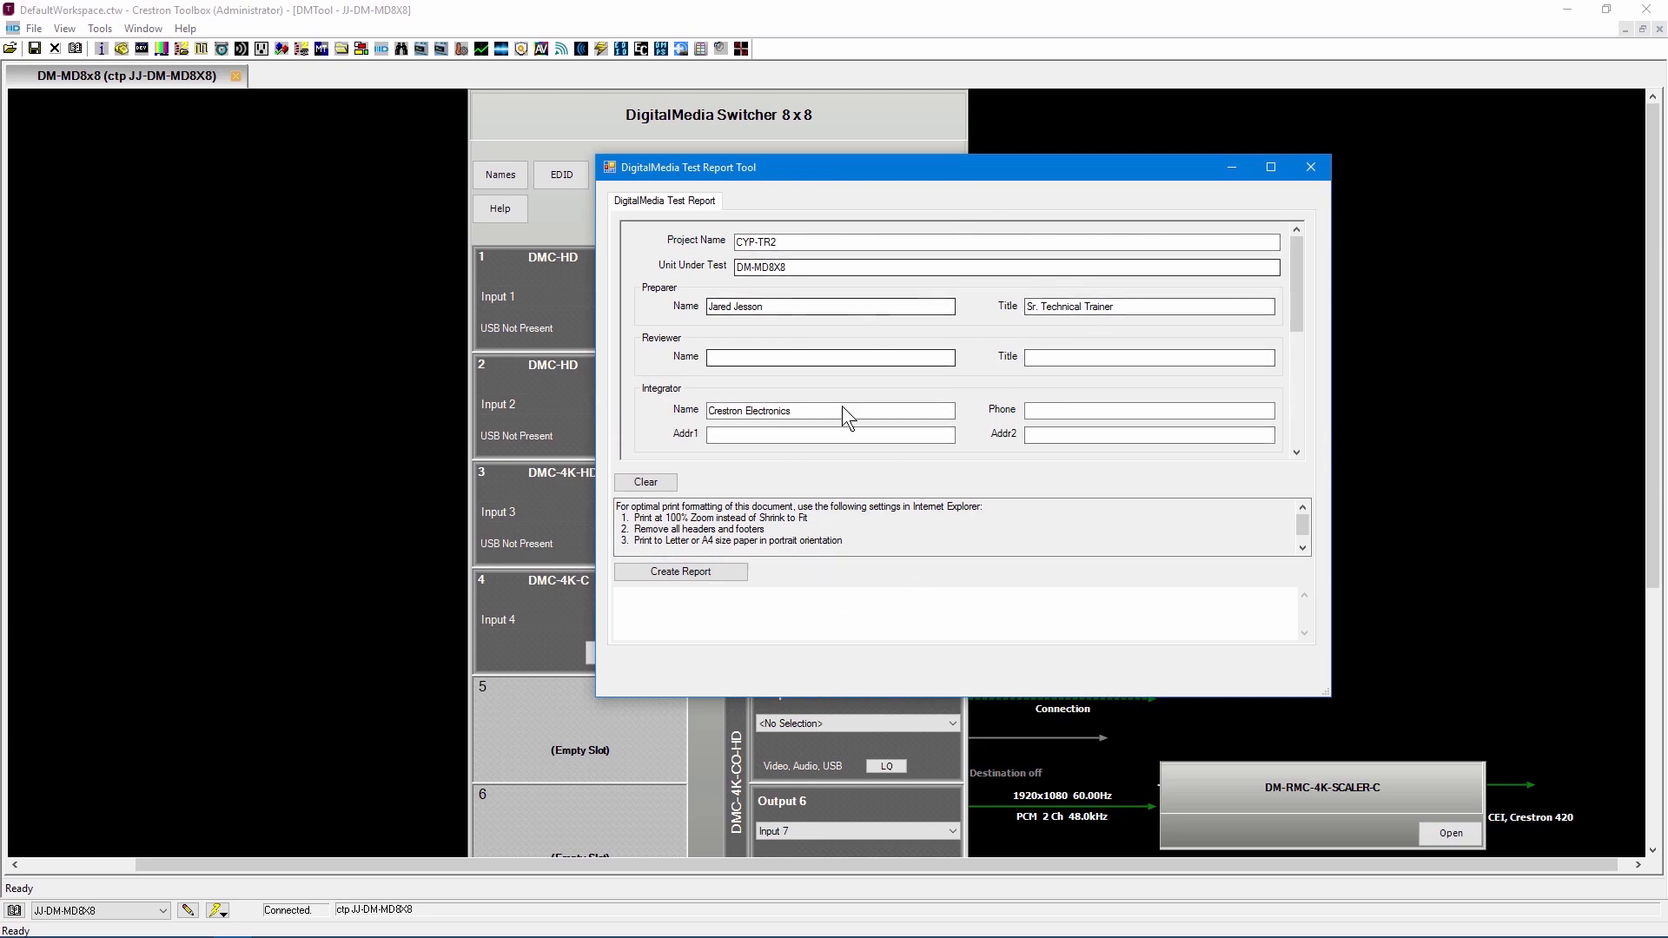
{"action": "scroll", "coordinate": [1044, 399], "scroll_direction": "down", "scroll_amount": 5}
{"action": "scroll", "coordinate": [1055, 377], "scroll_direction": "up", "scroll_amount": 5}
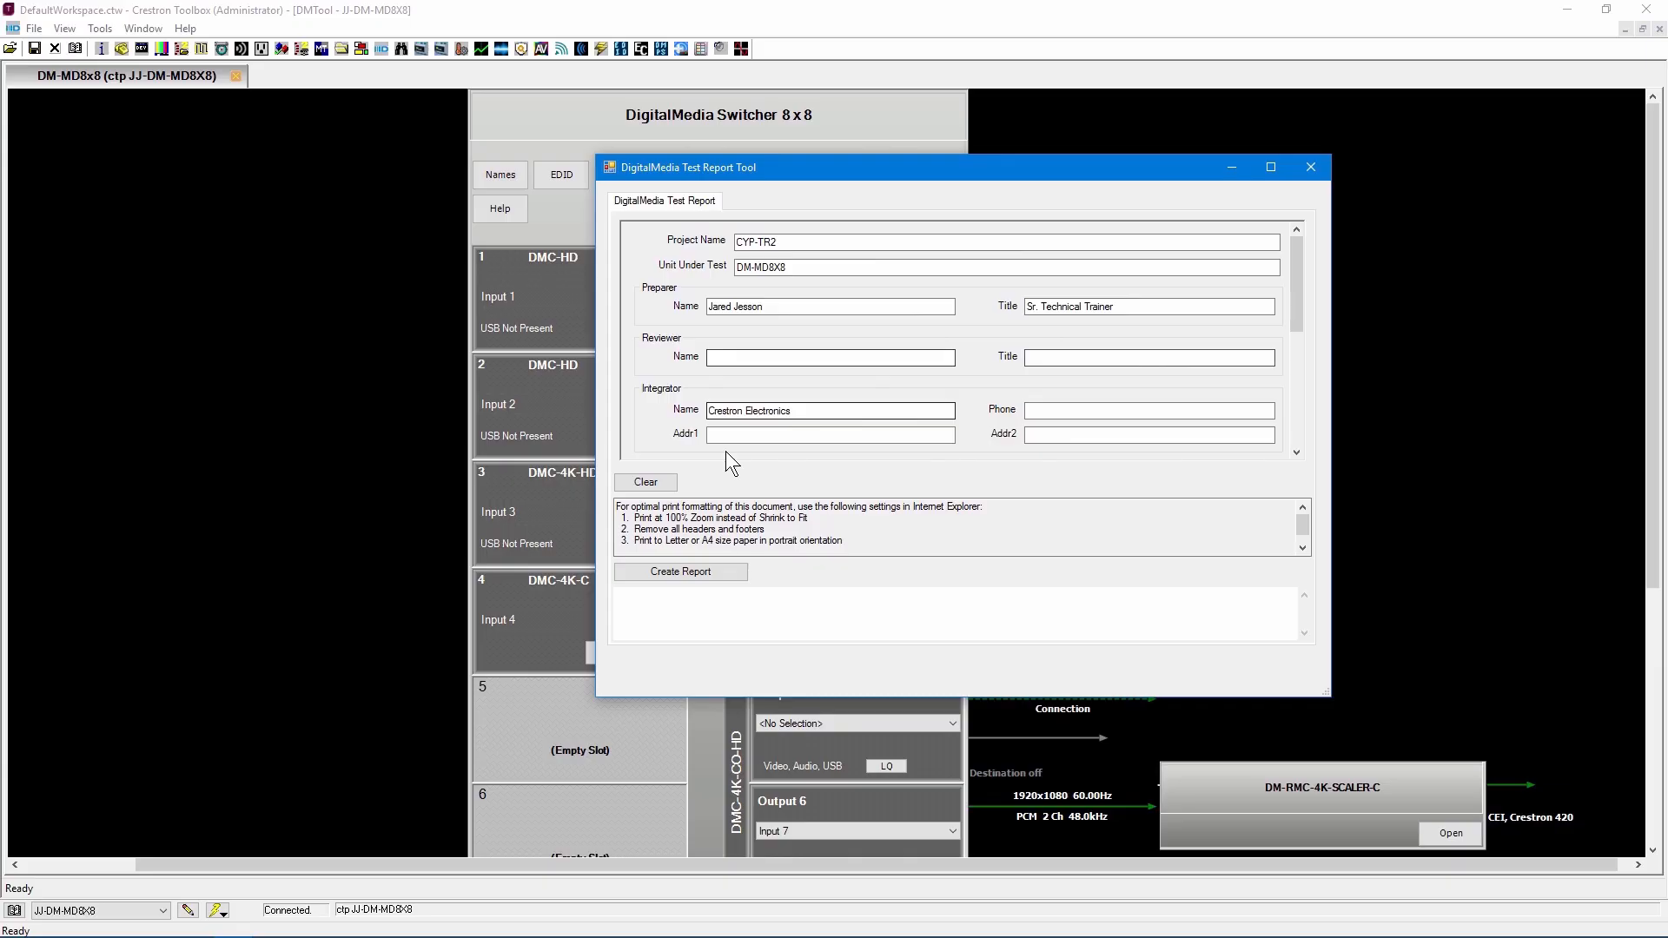
{"action": "left_click", "coordinate": [687, 571]}
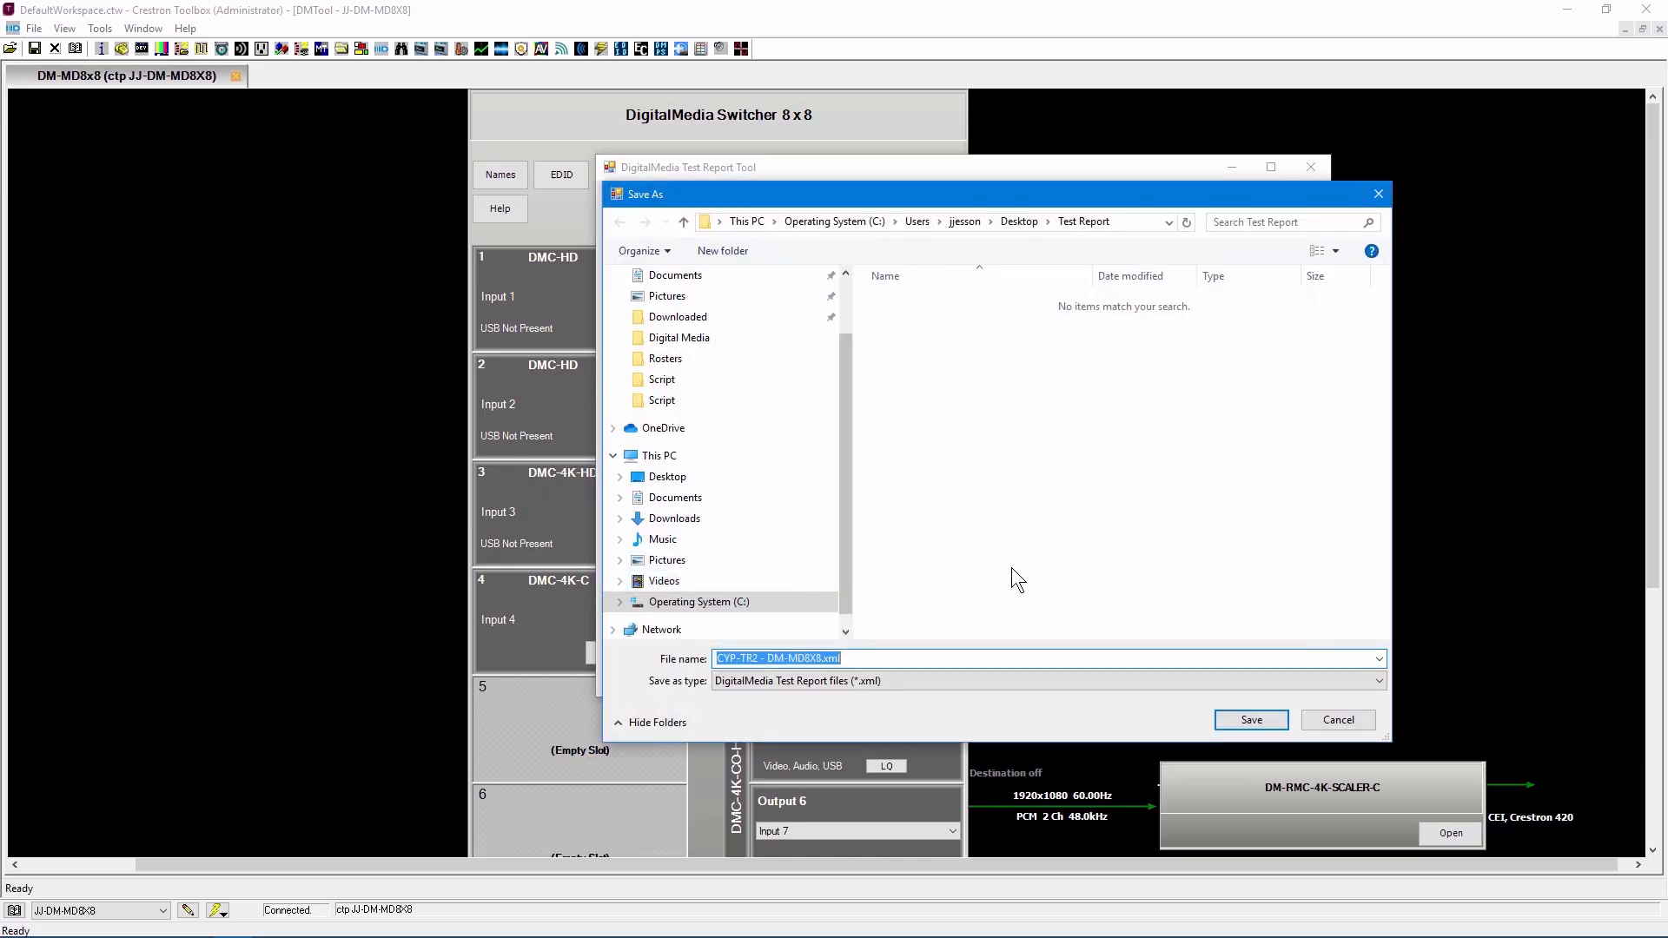
{"action": "left_click", "coordinate": [1242, 715]}
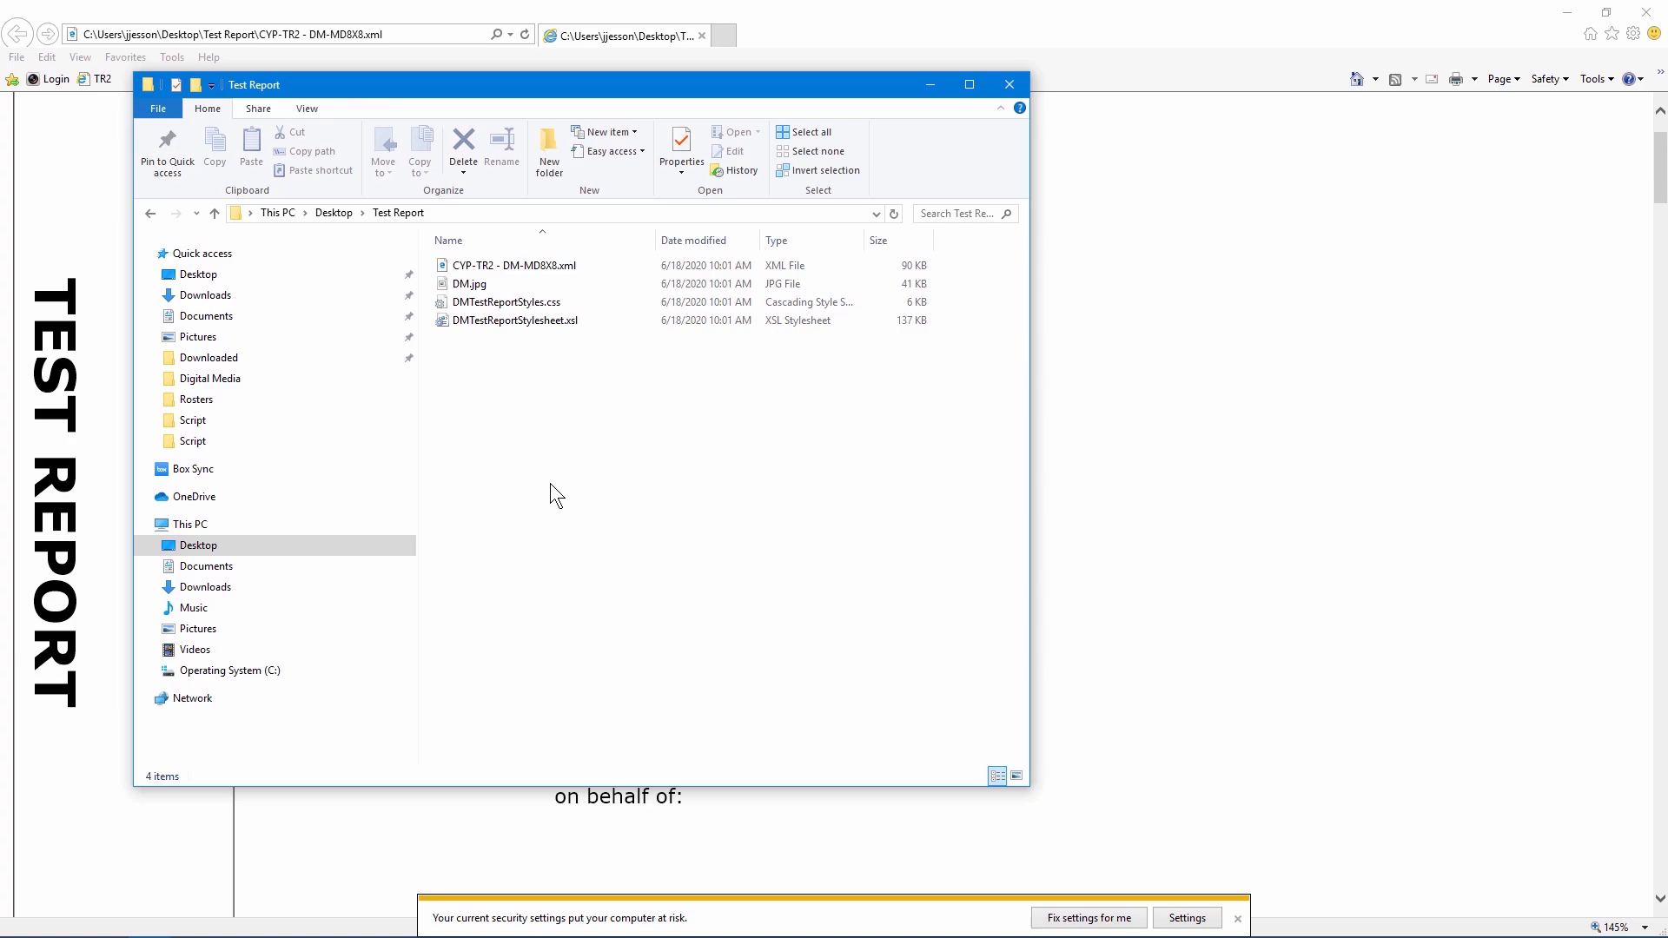
Choose Microsoft Print to PDF for printing the test report, cancel the print and close the report.
{"action": "left_click", "coordinate": [961, 19]}
{"action": "left_click", "coordinate": [17, 57]}
{"action": "left_click", "coordinate": [99, 274]}
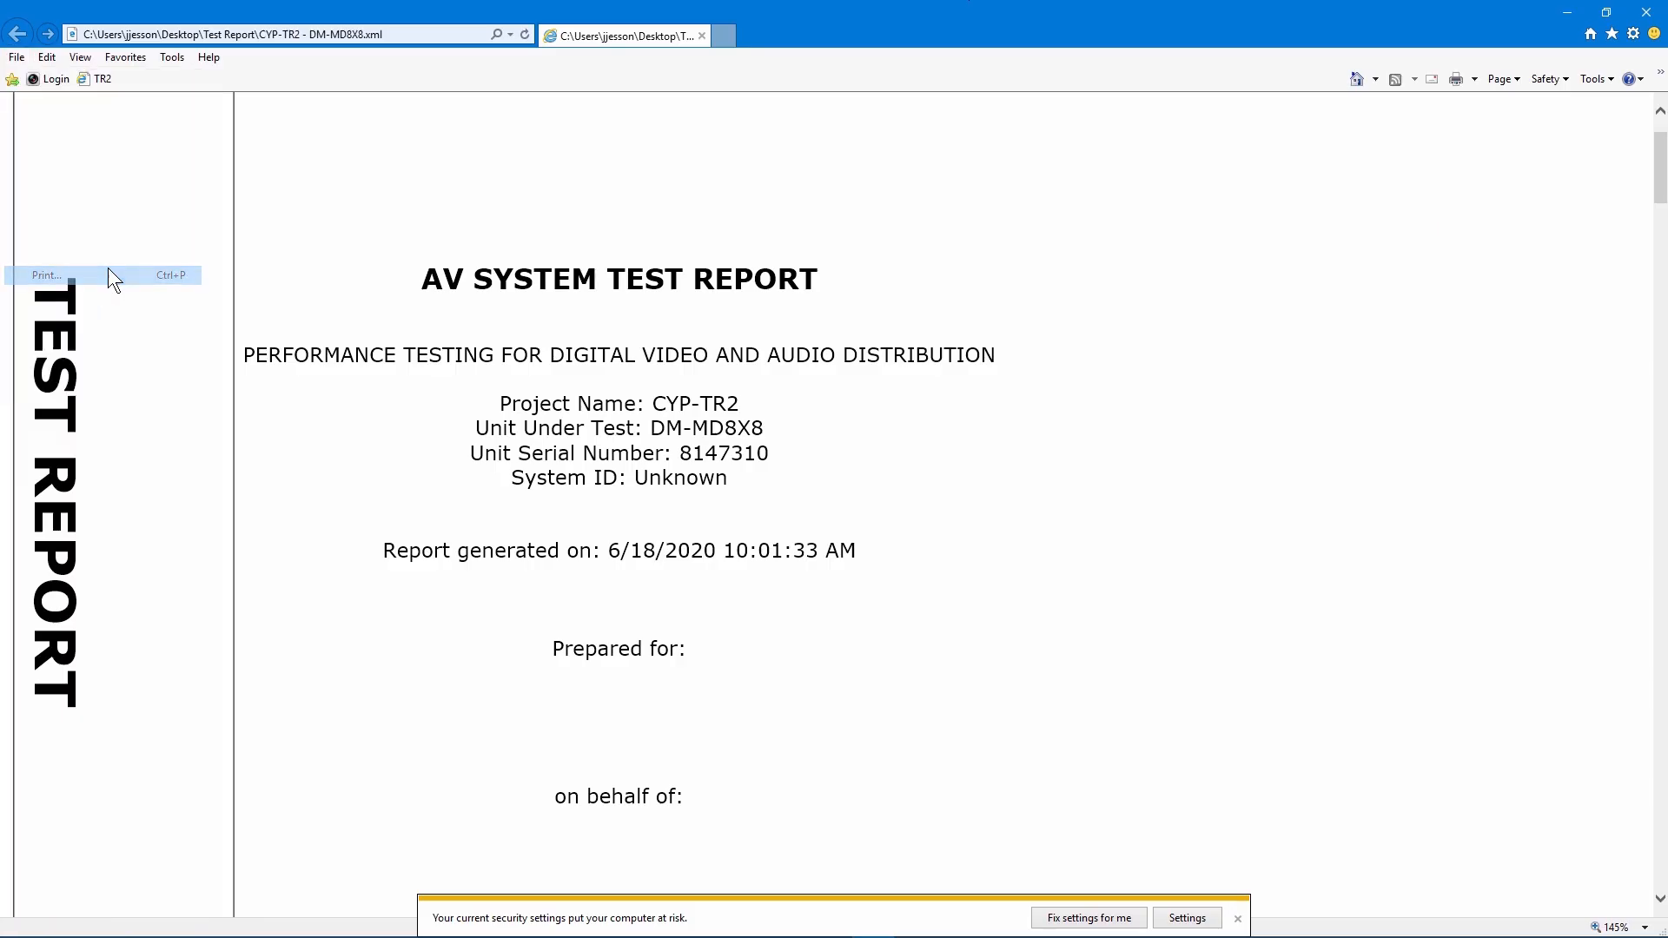
{"action": "left_click", "coordinate": [142, 124]}
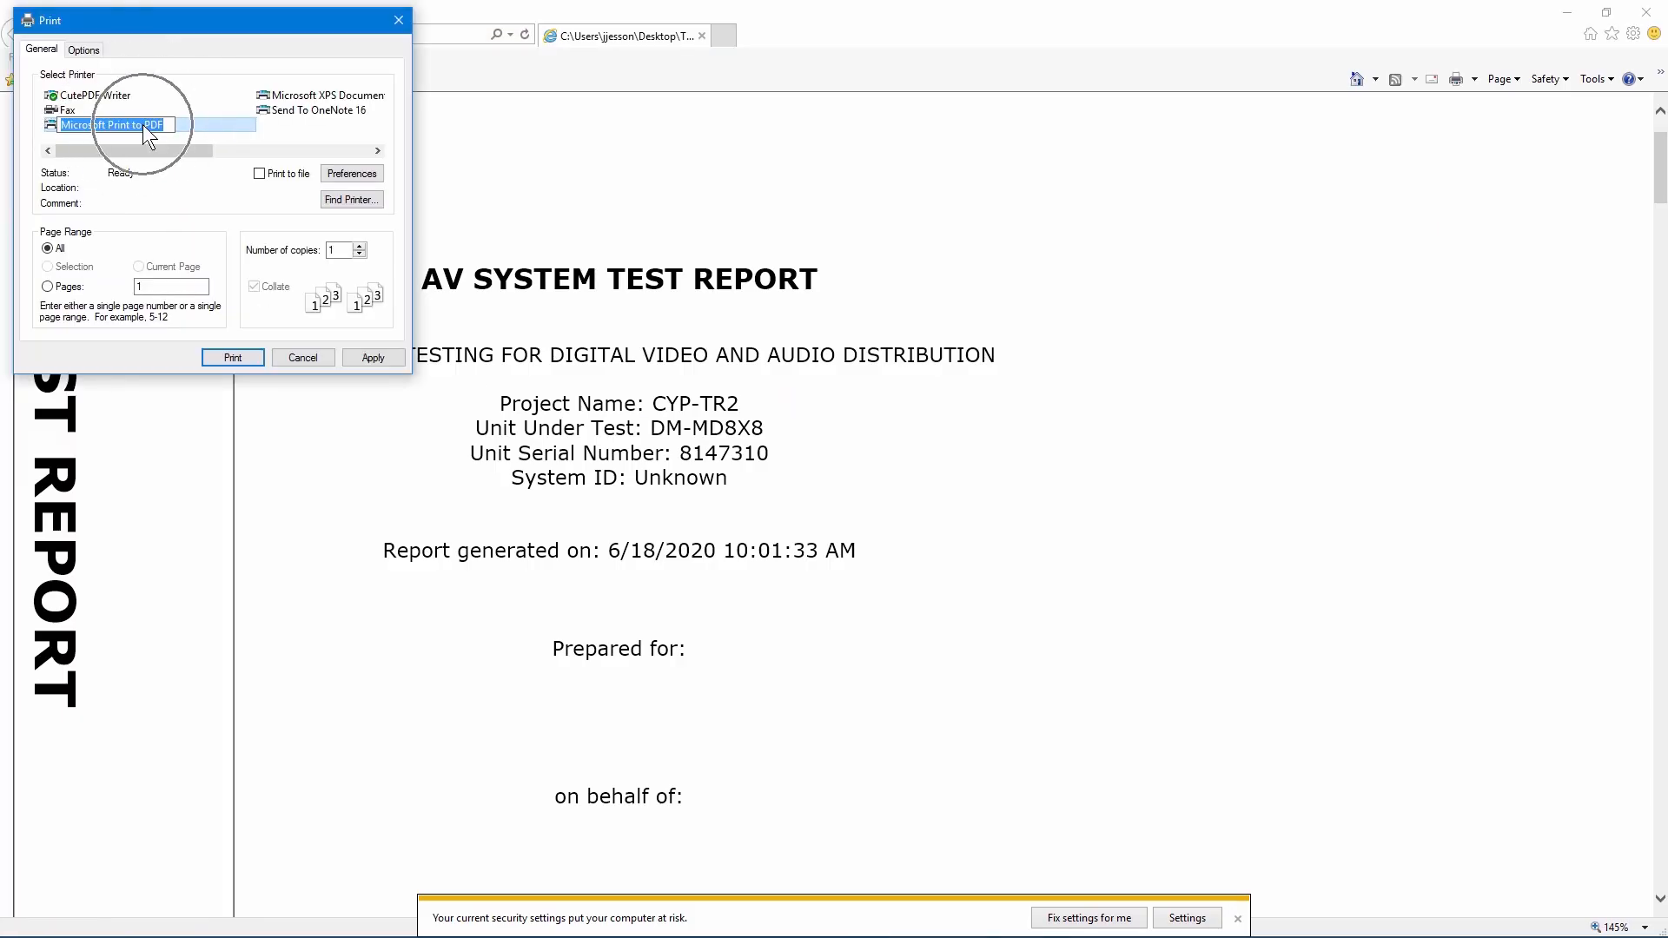
{"action": "left_click", "coordinate": [186, 129]}
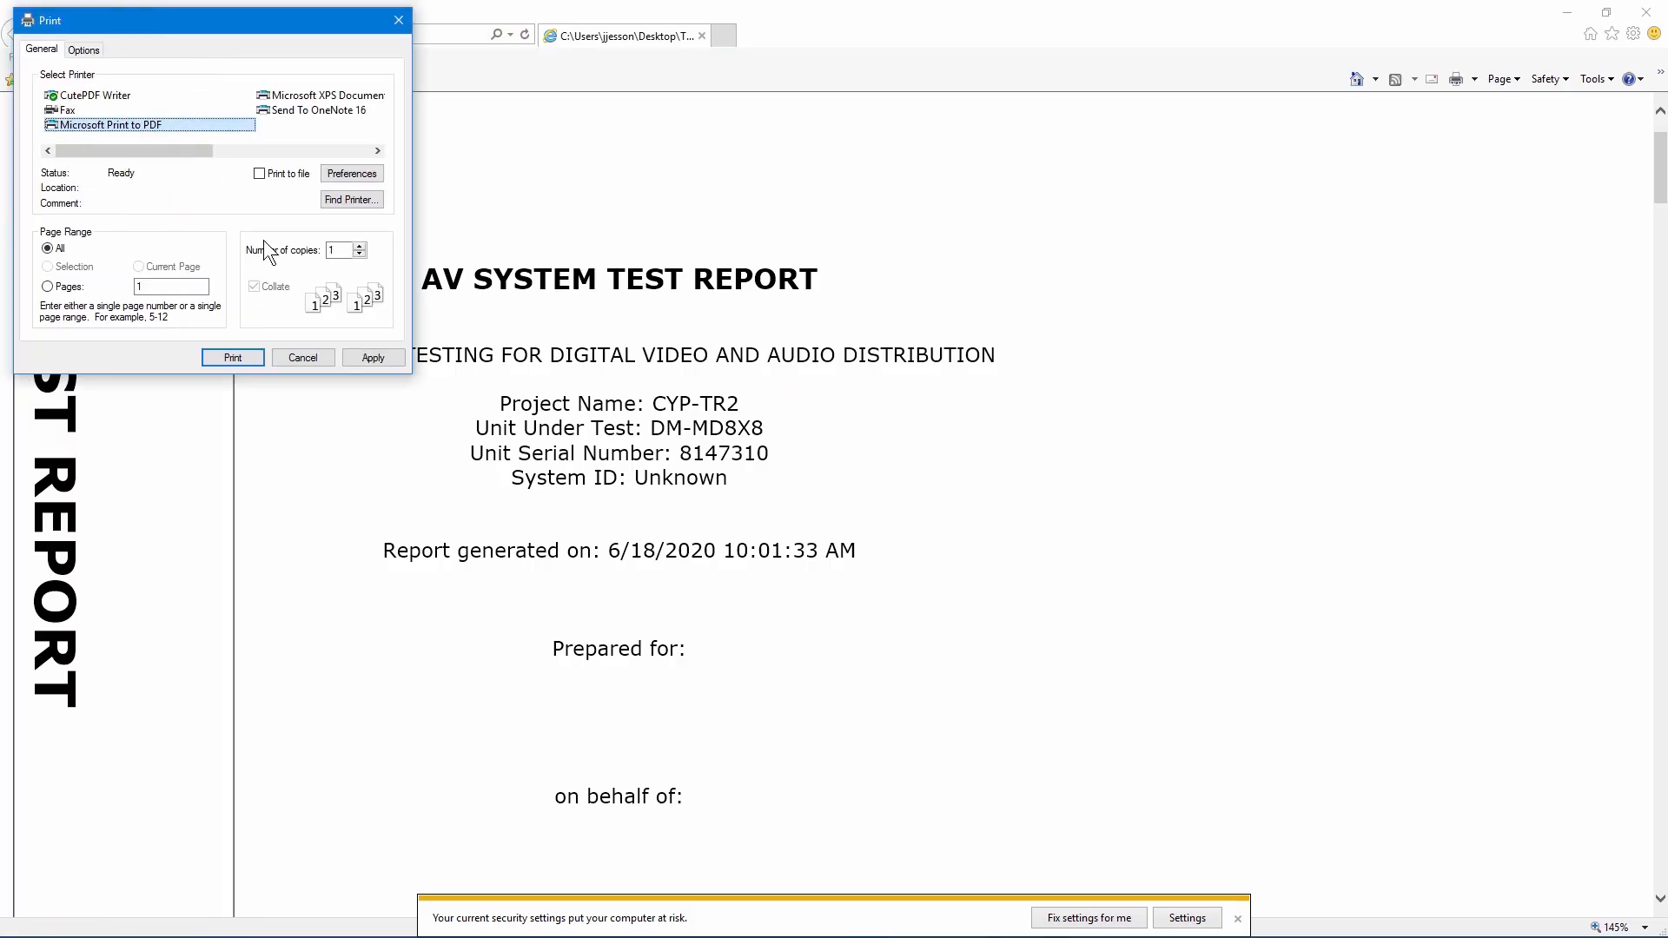
{"action": "left_click", "coordinate": [280, 360]}
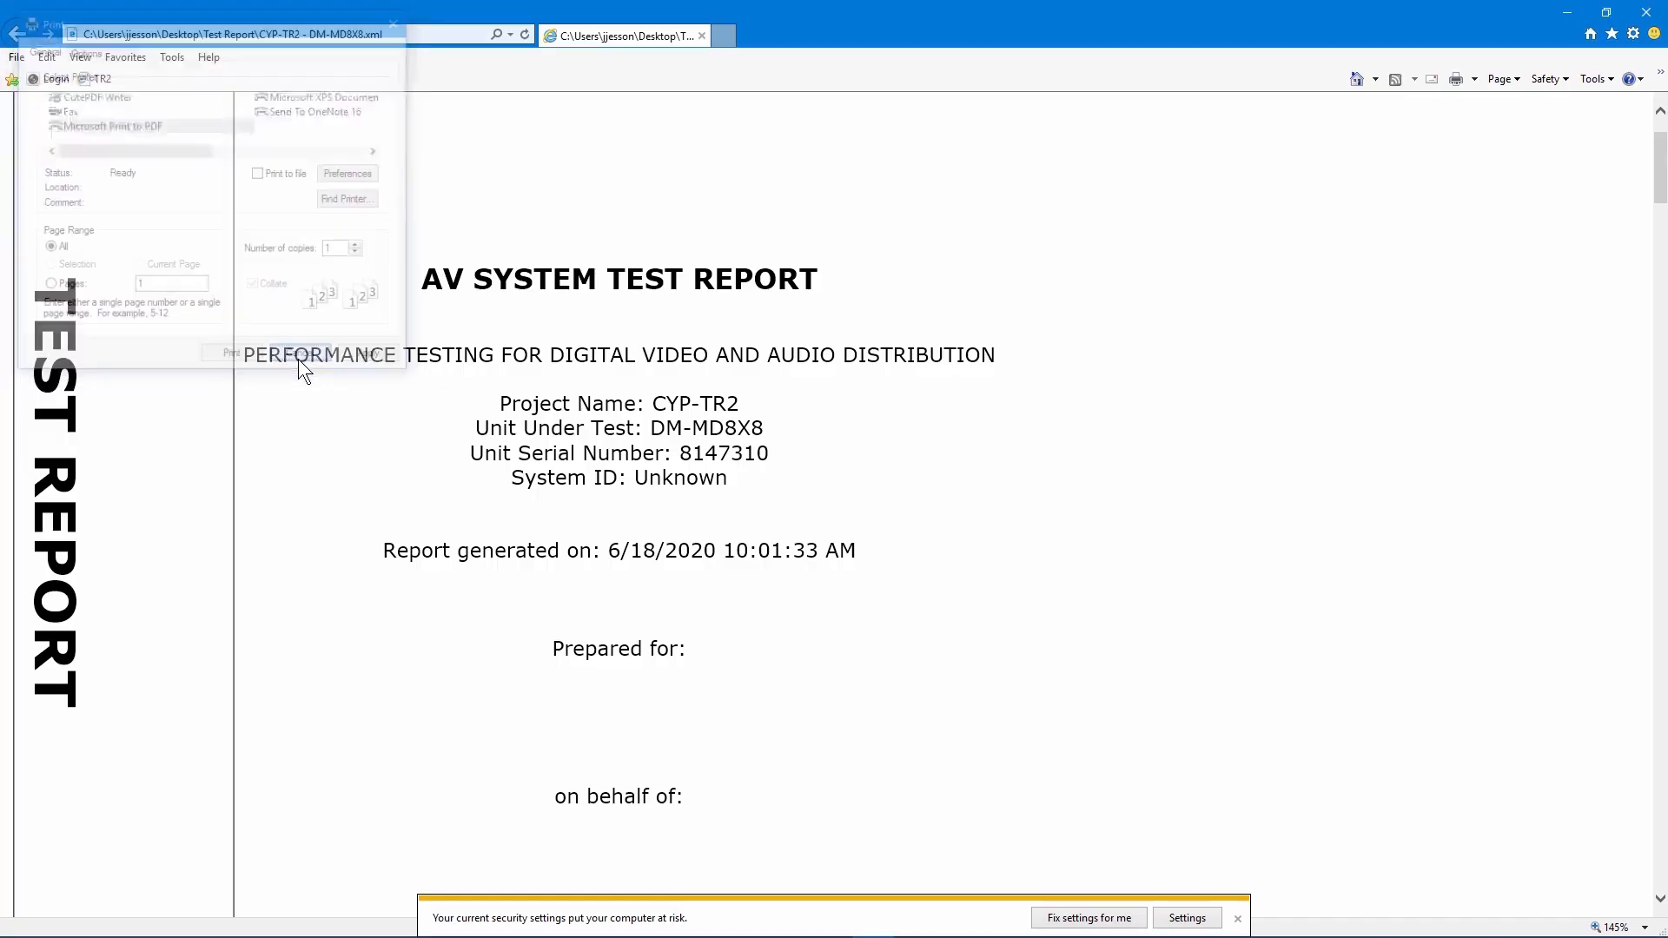
{"action": "left_click", "coordinate": [1646, 12]}
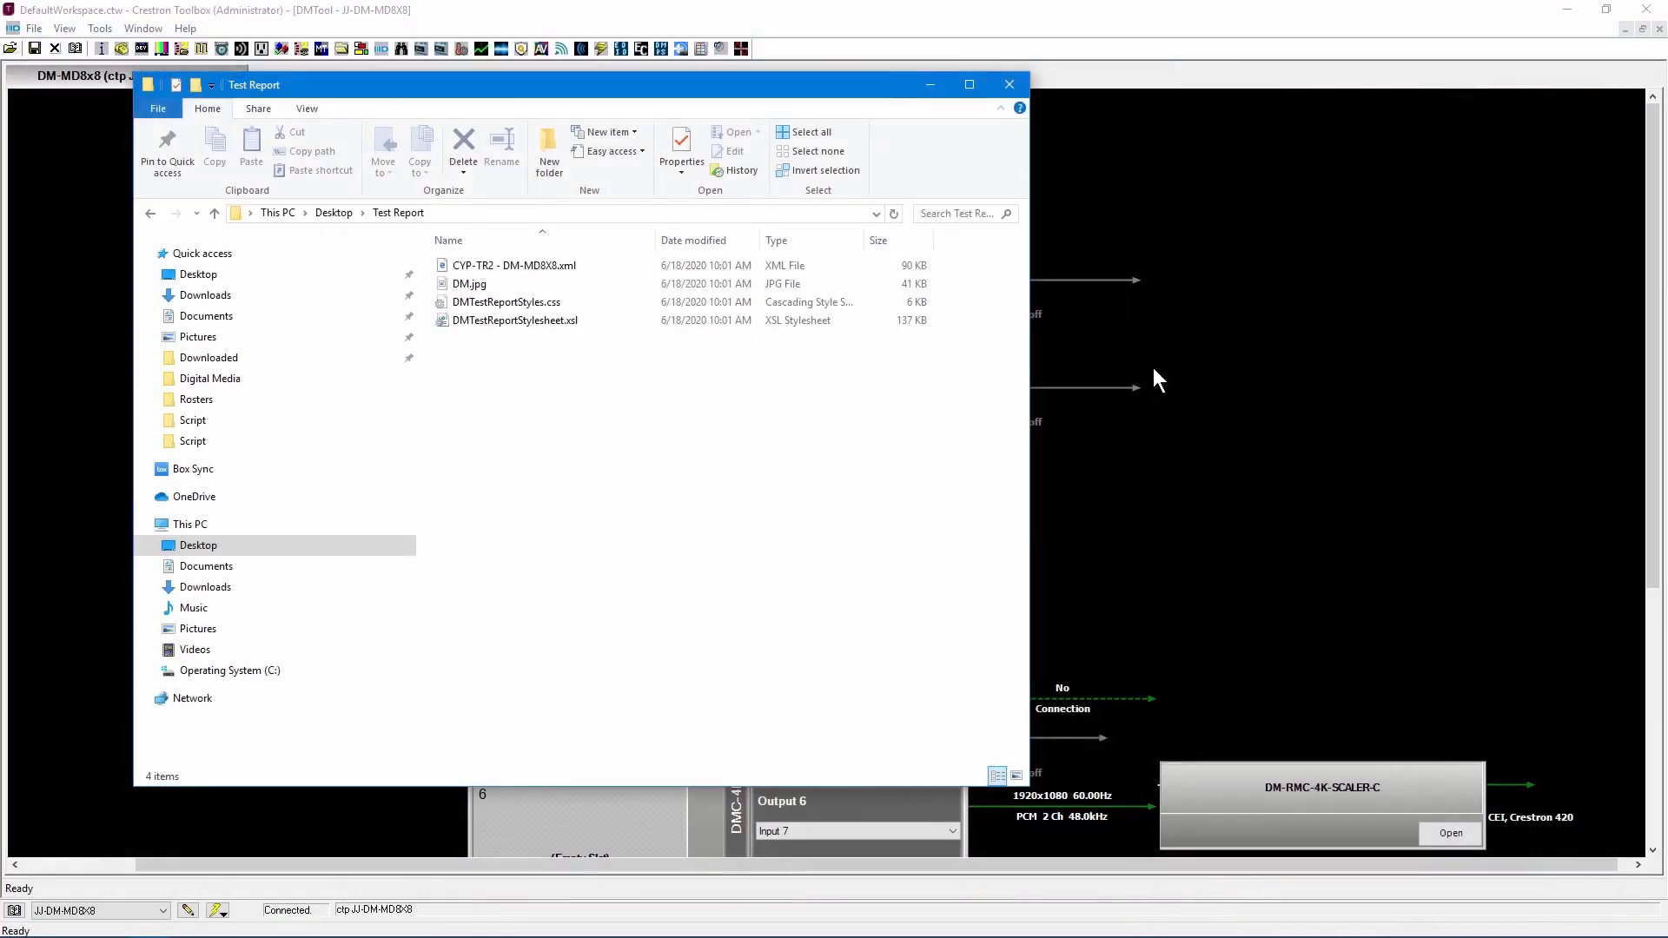
Select all the generated files in the Test Report folder and look at the 7-Zip archiving options for them.
{"action": "left_click_drag", "start_coordinate": [660, 473], "coordinate": [484, 240]}
{"action": "right_click", "coordinate": [546, 320]}
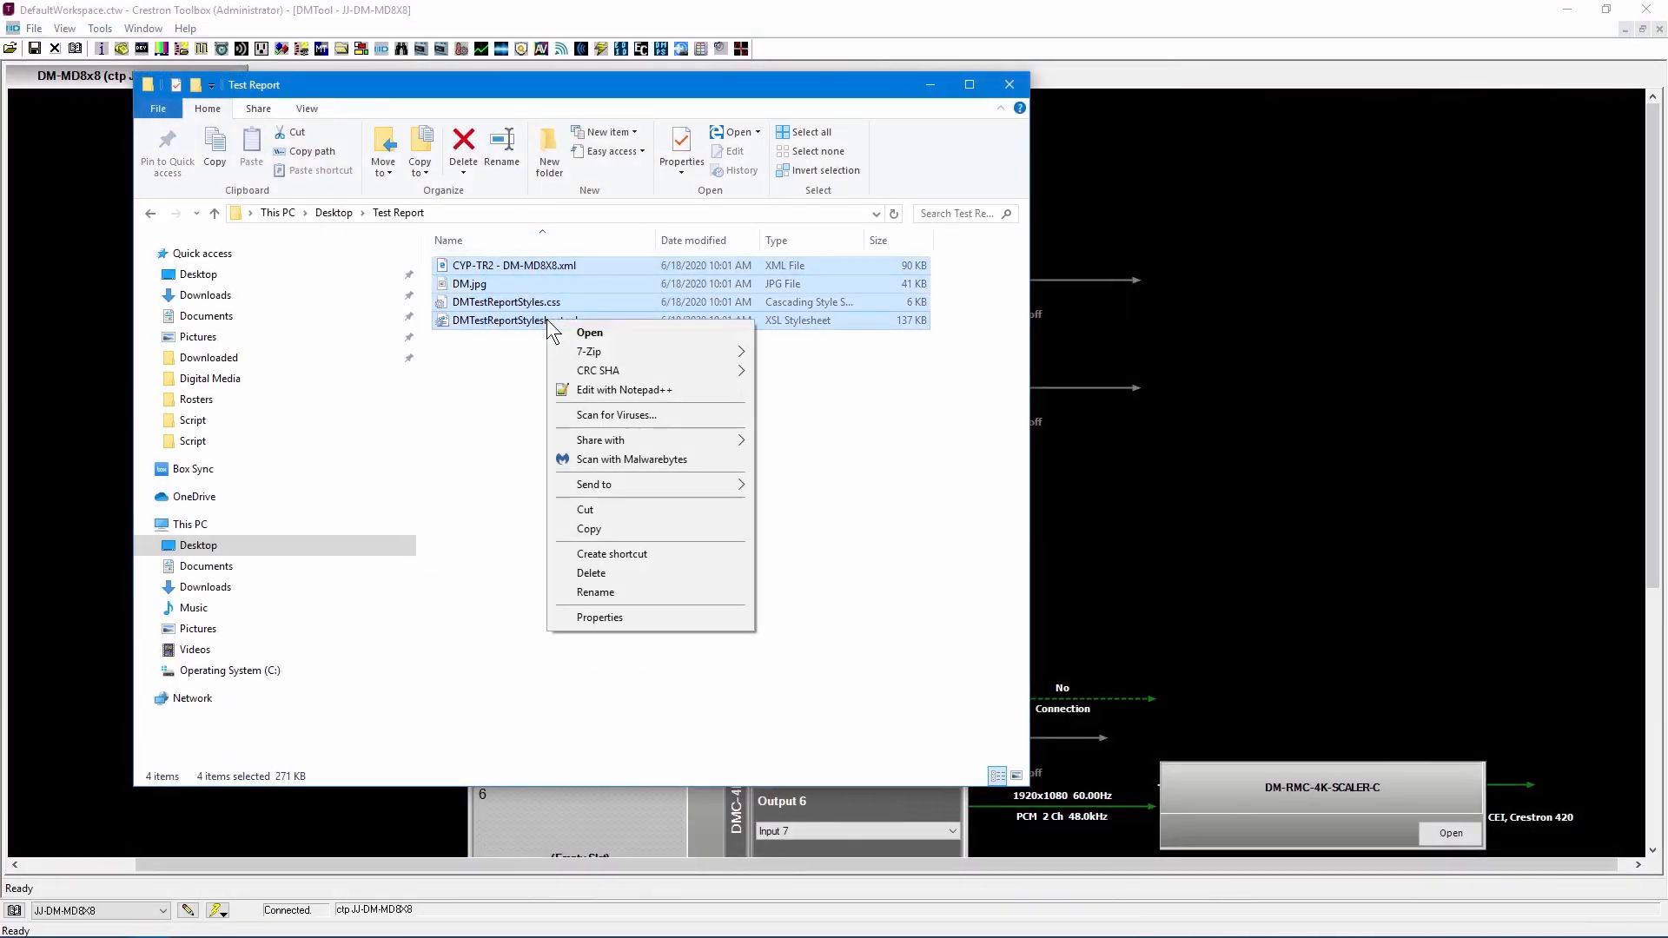
{"action": "mouse_move", "coordinate": [641, 348]}
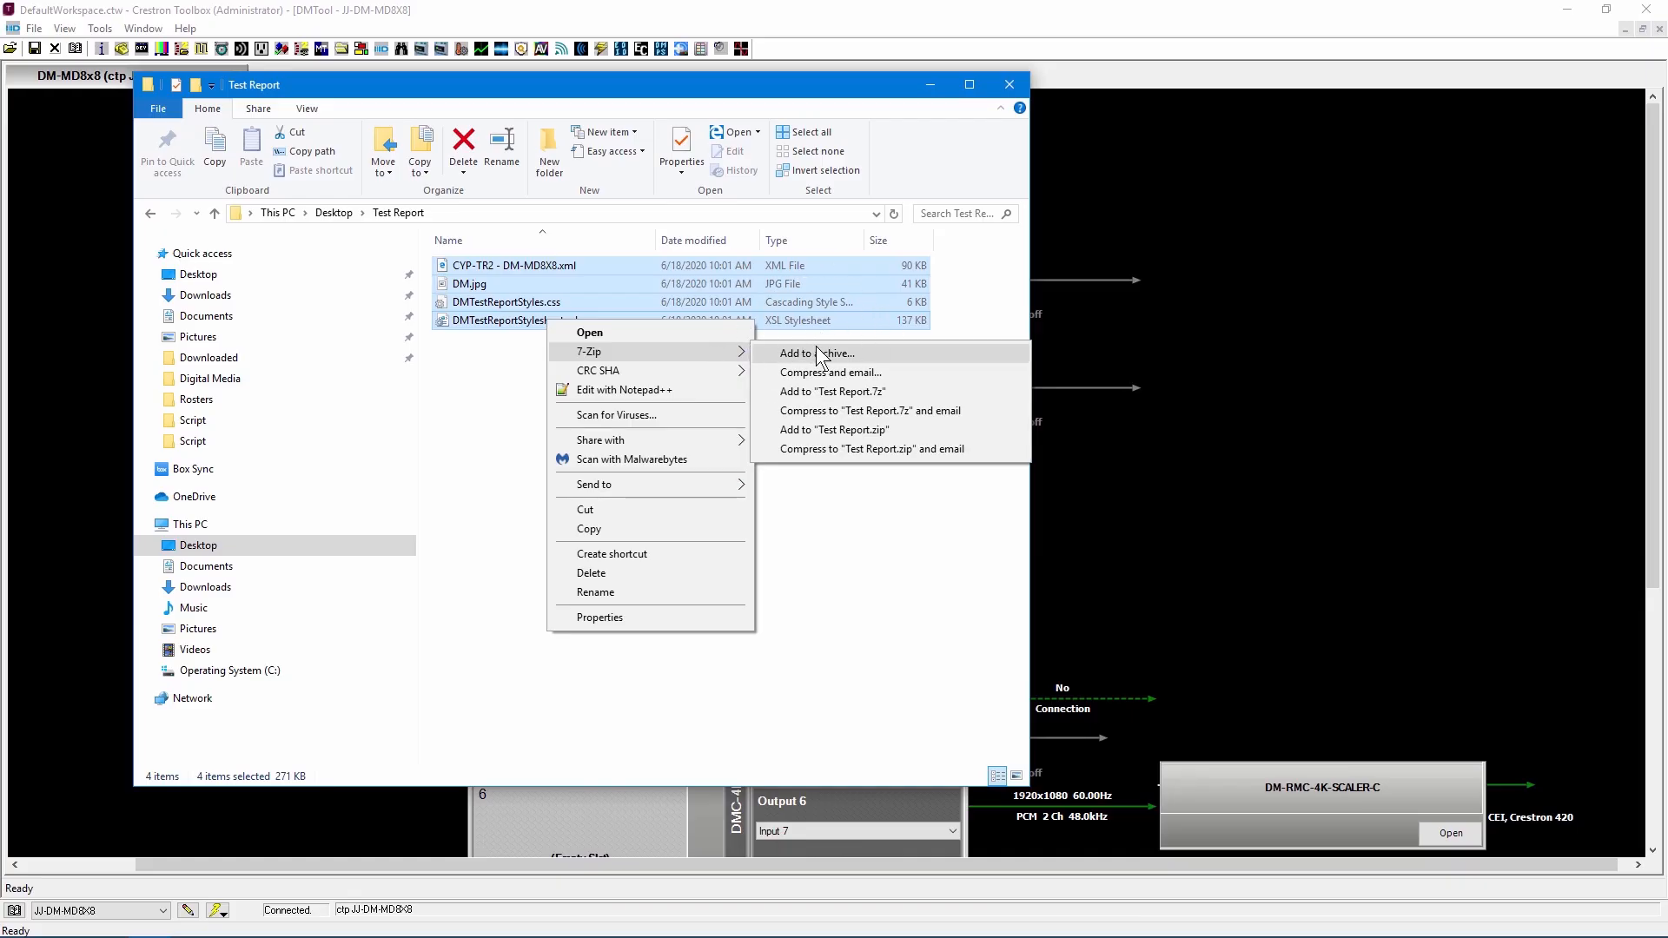
{"action": "left_click", "coordinate": [941, 663]}
Return to the switcher view in Crestron Toolbox and open the DM-RMC-4K-SCALER-C receiver attached to Output 6 to inspect its input signal.
{"action": "left_click", "coordinate": [1183, 8]}
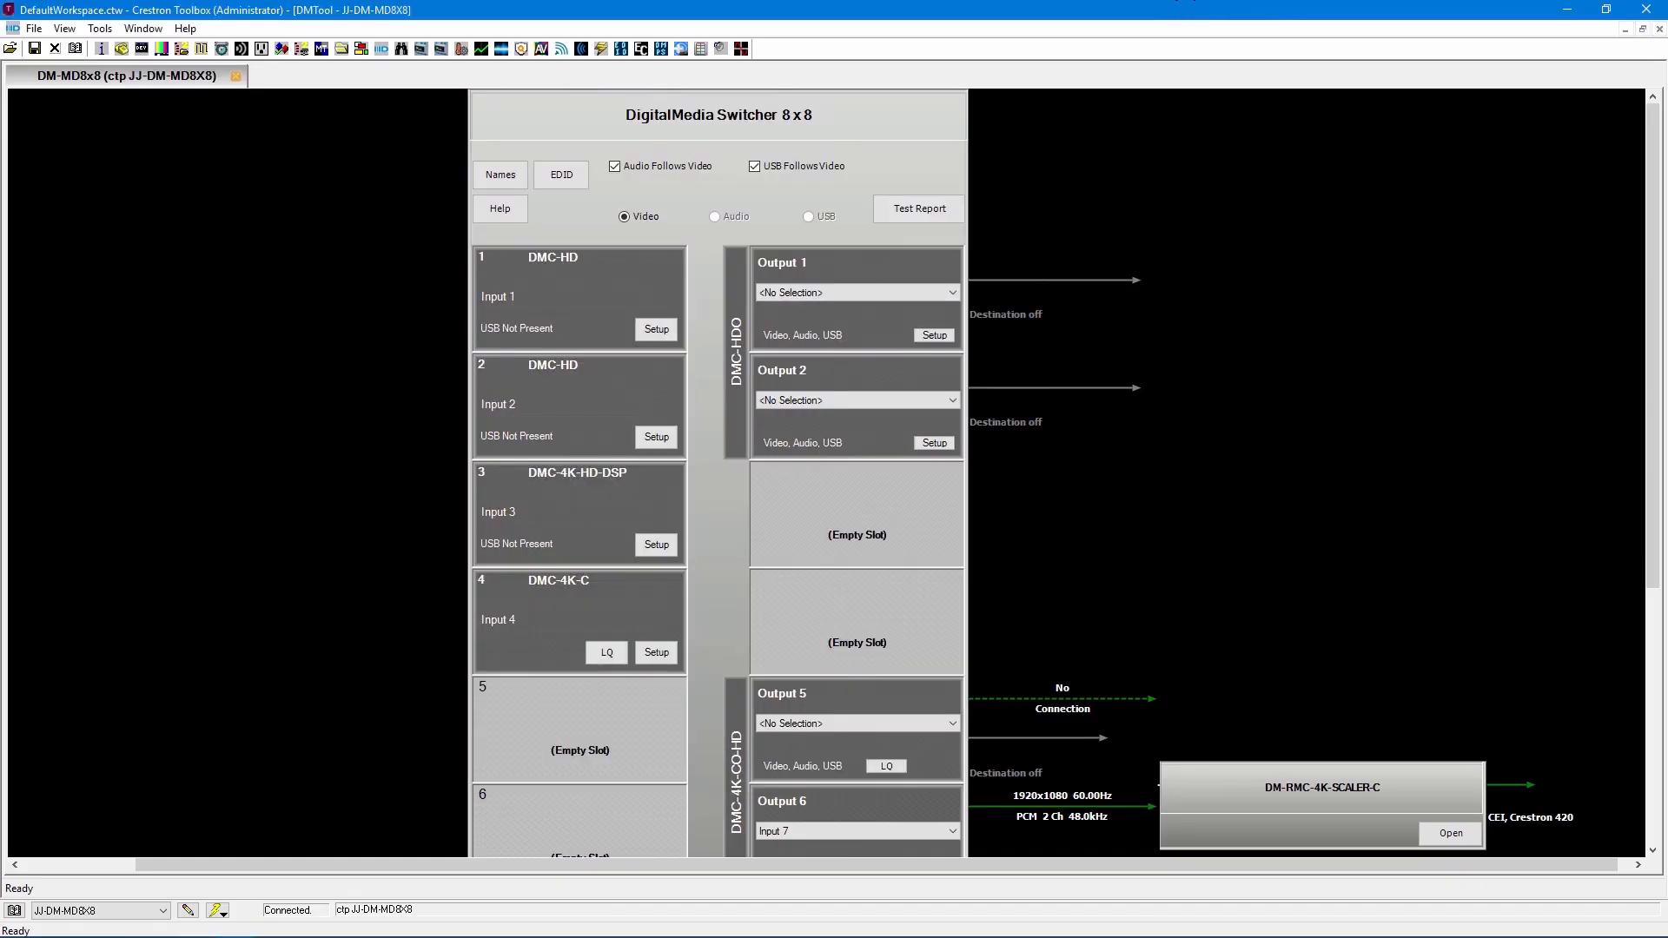
{"action": "scroll", "coordinate": [940, 429], "scroll_direction": "down", "scroll_amount": 3}
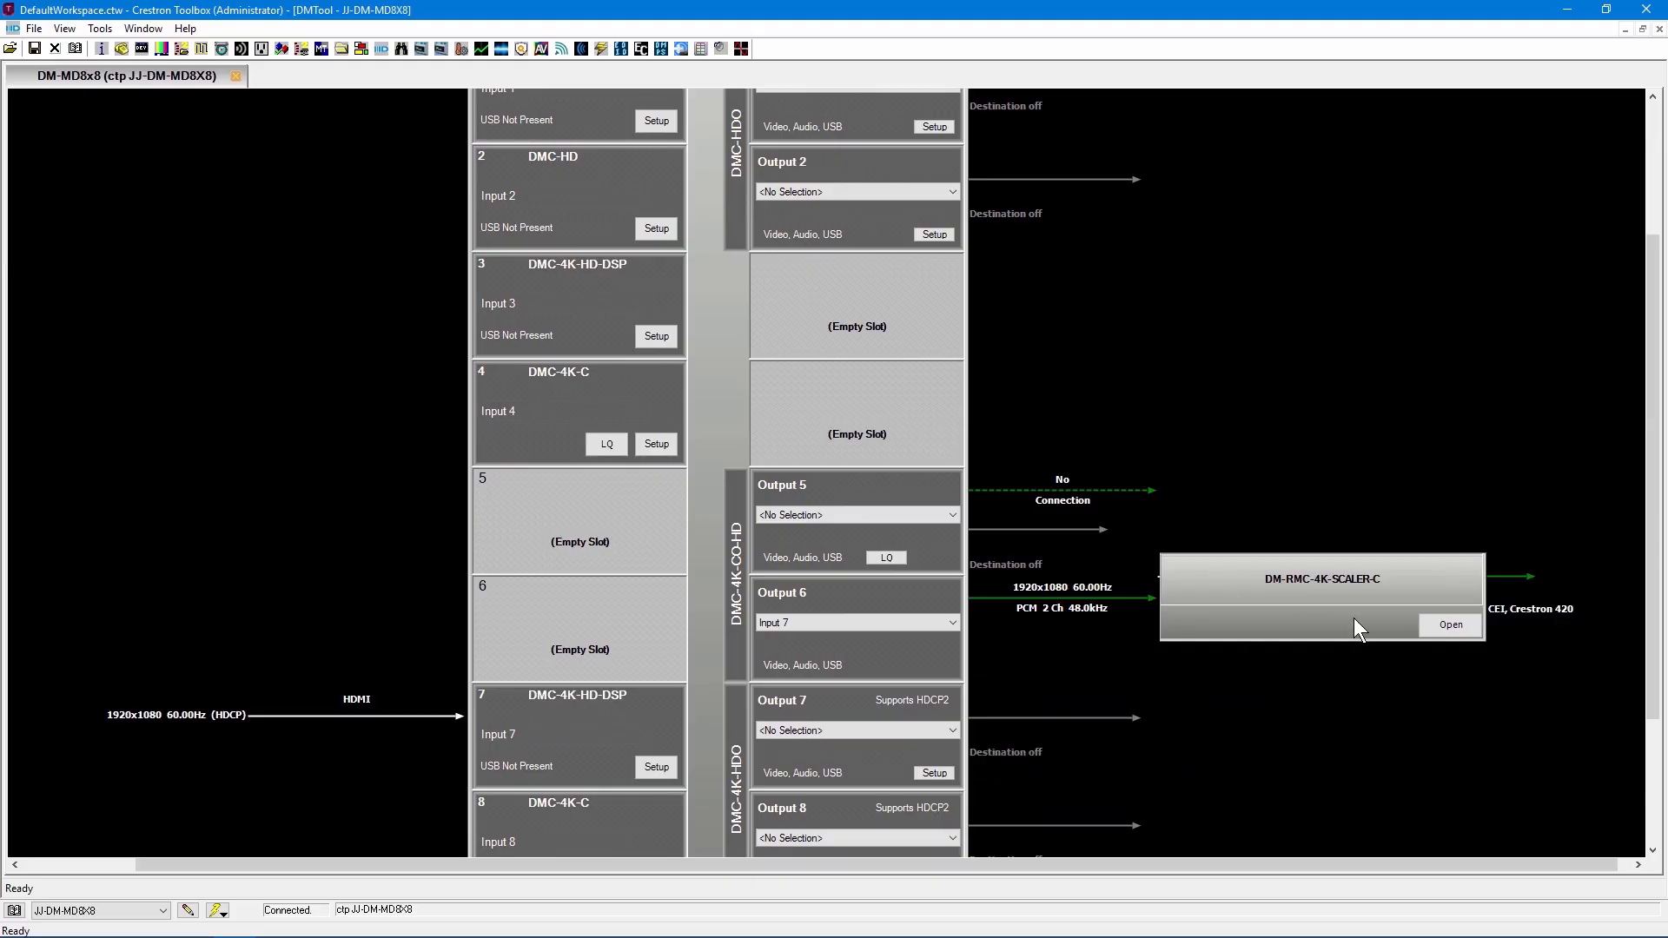
{"action": "left_click", "coordinate": [1457, 631]}
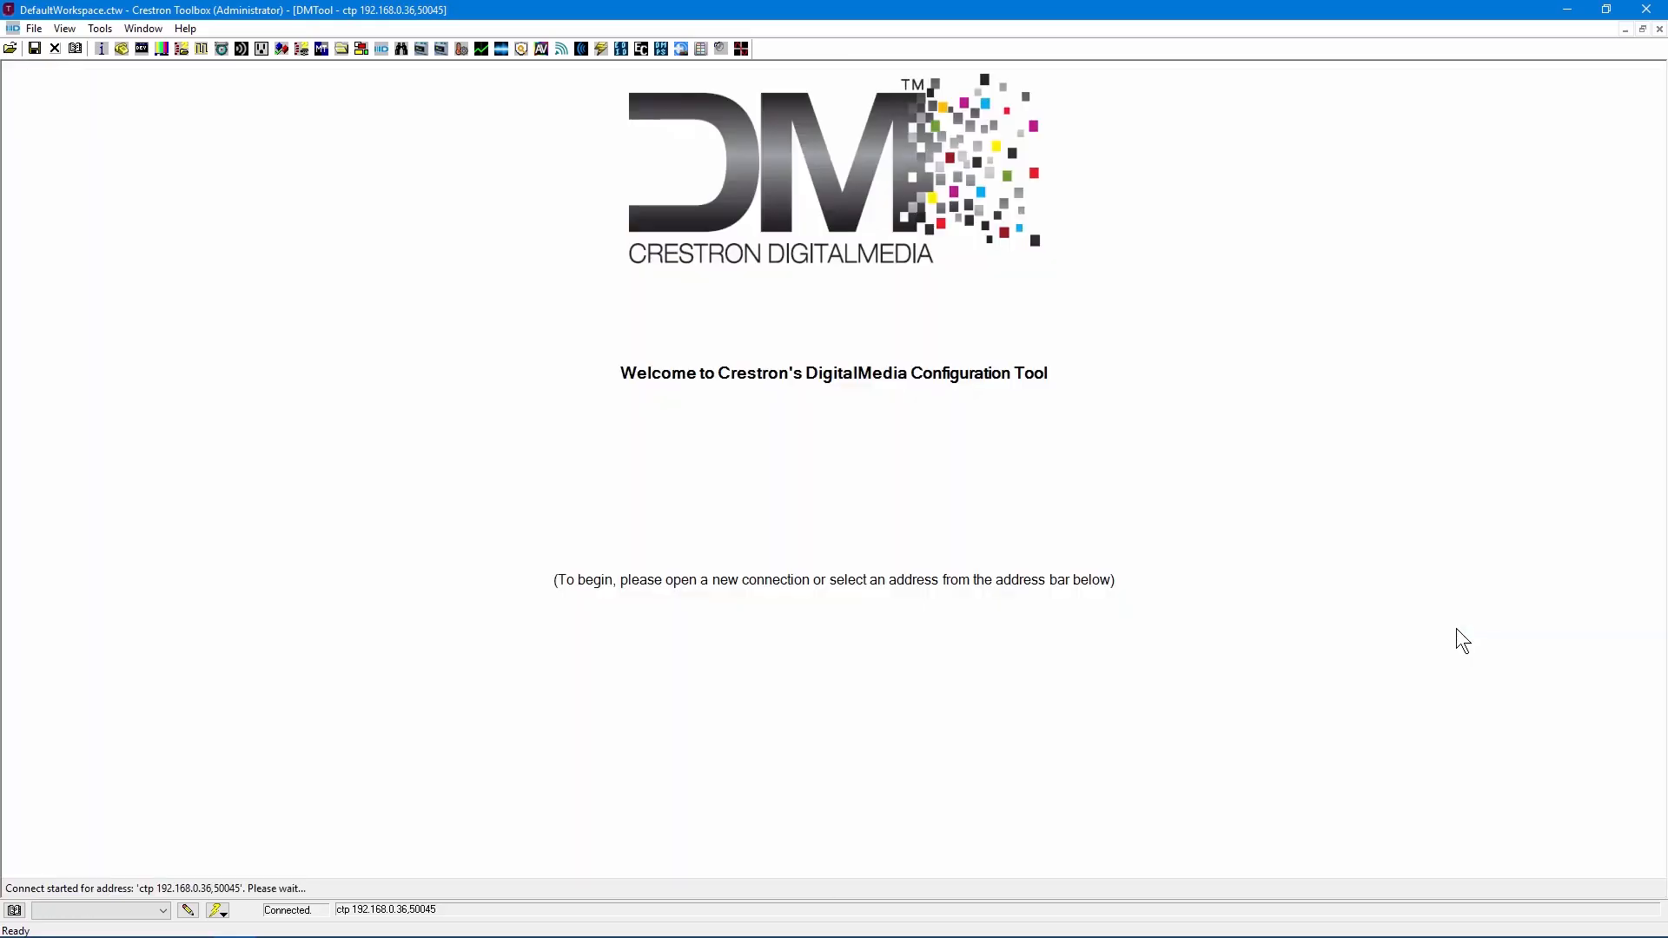
{"action": "left_click", "coordinate": [217, 886]}
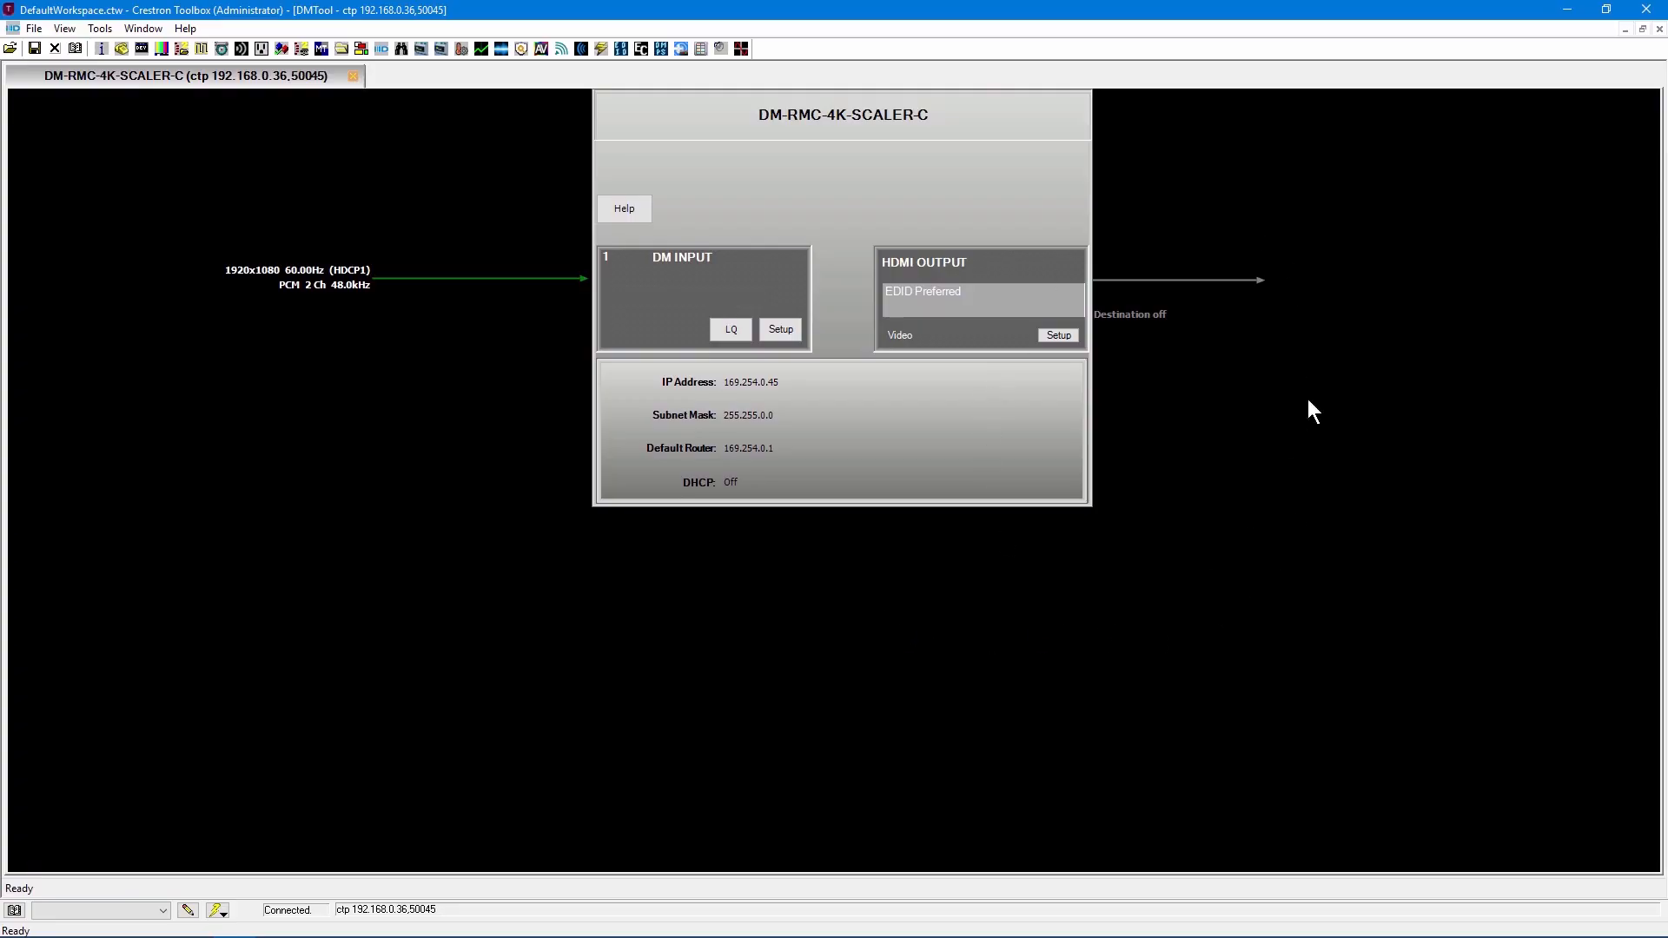
{"action": "left_click", "coordinate": [397, 928]}
Review the video settings in the receiver's HDMI output setup, and close both the setup and the receiver's page.
{"action": "mouse_move", "coordinate": [280, 272]}
{"action": "left_click", "coordinate": [1051, 337]}
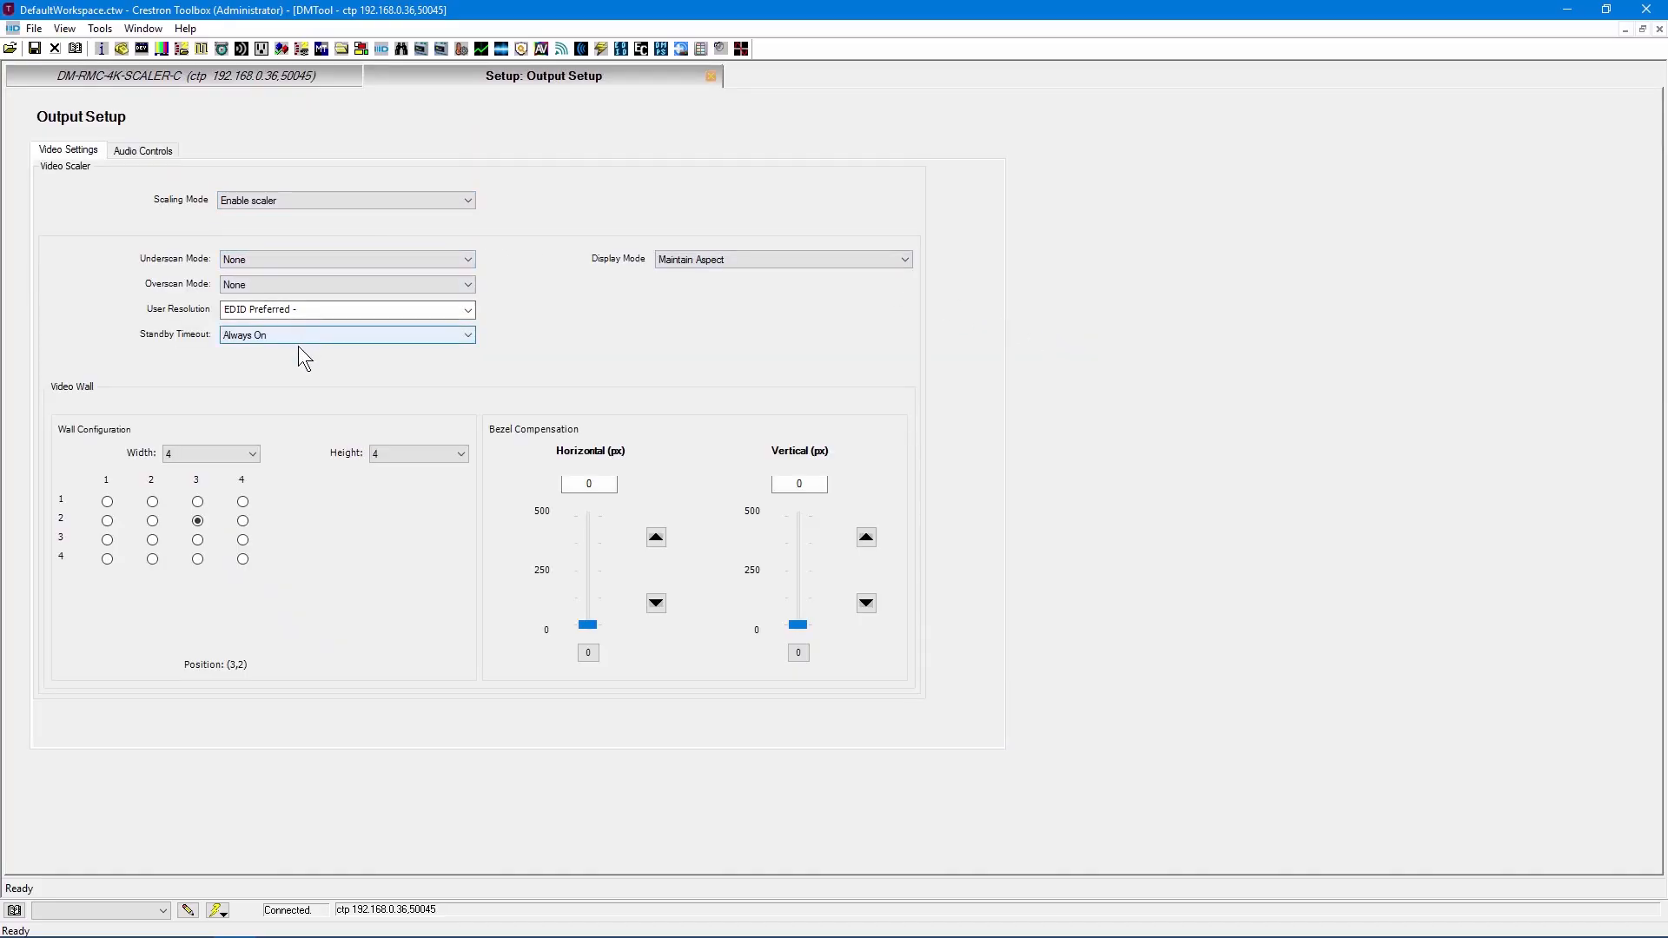
{"action": "left_click", "coordinate": [711, 77]}
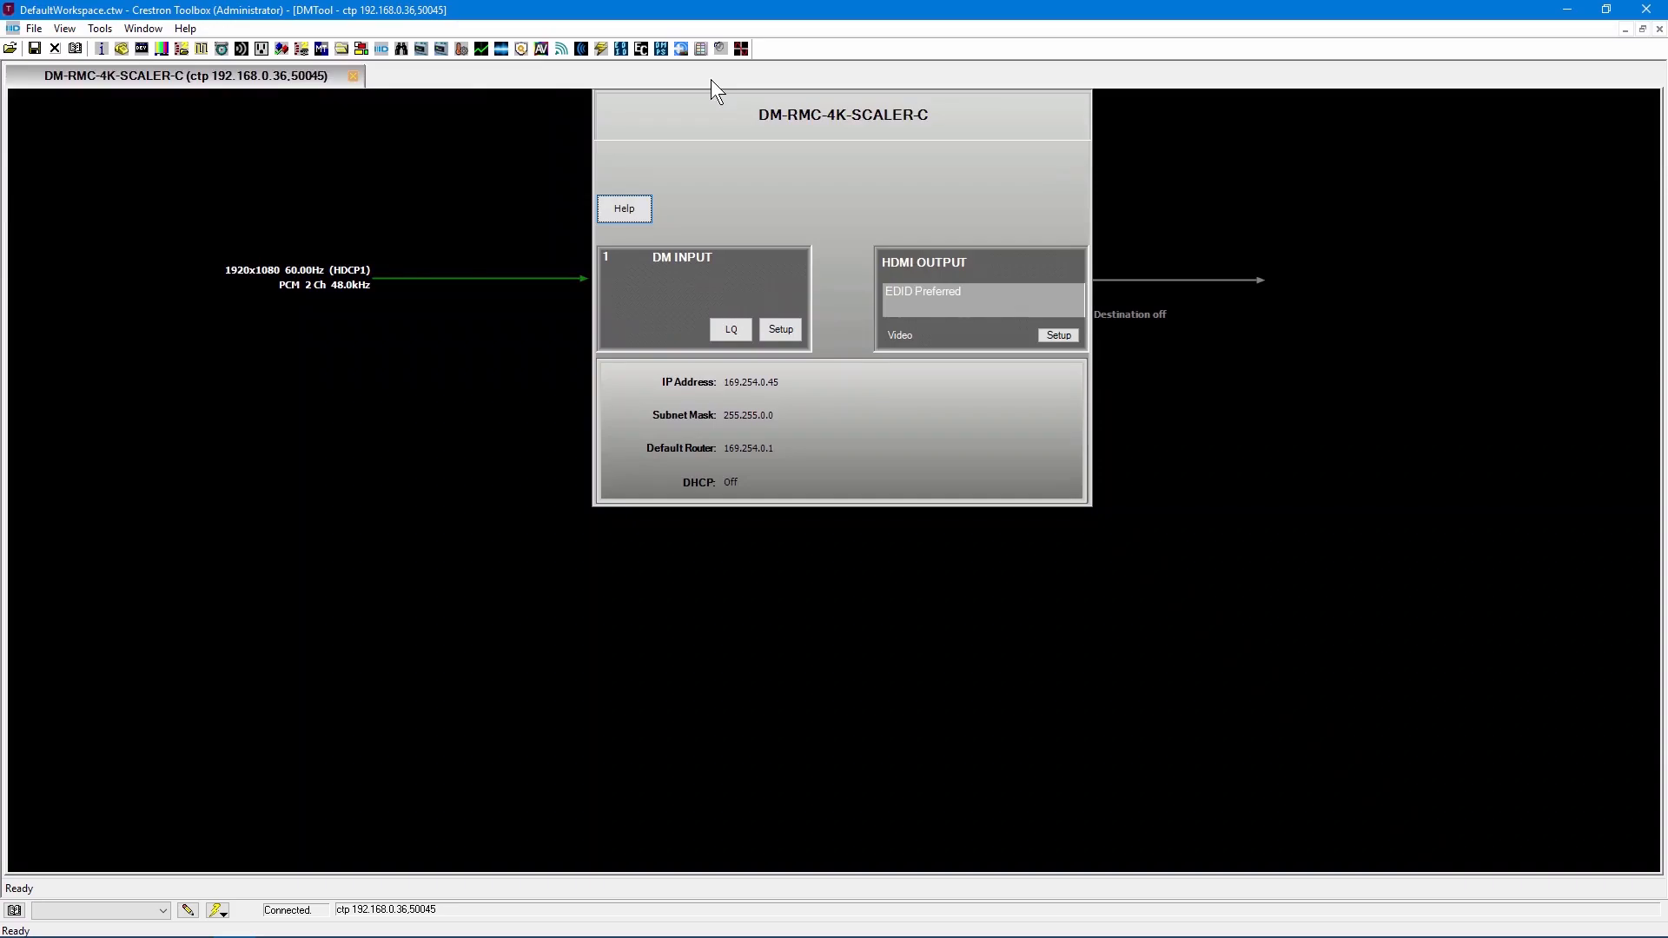
{"action": "left_click", "coordinate": [354, 76]}
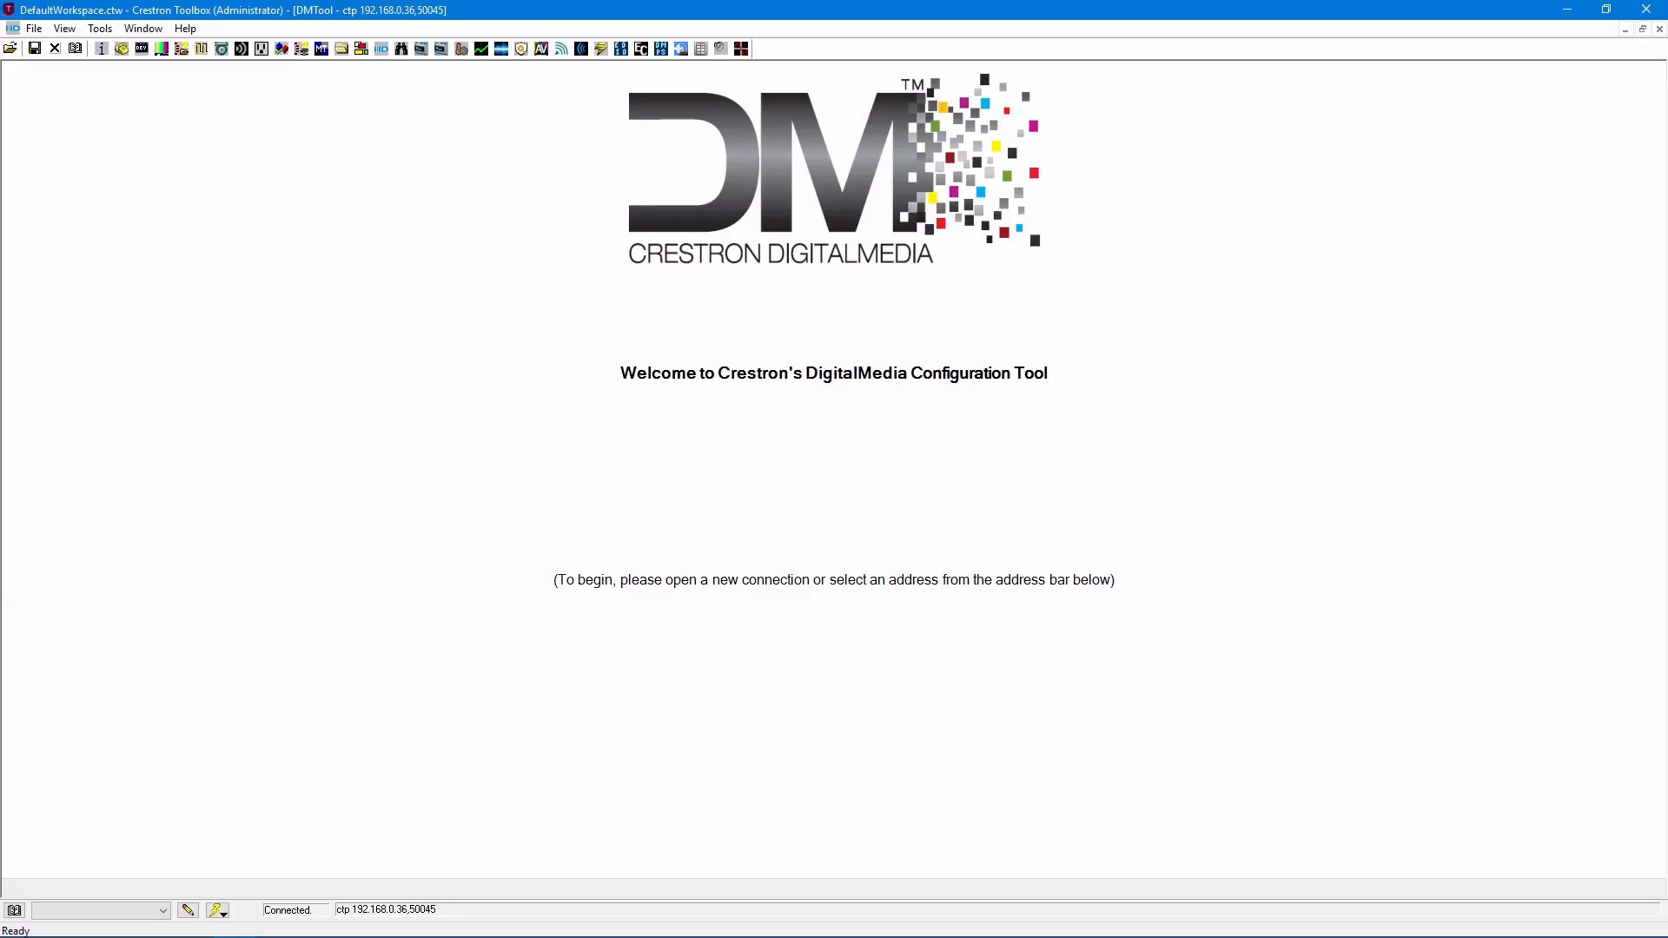
Open the DMTool help and read through the Color Key topic's whole table of connection line colors.
{"action": "key", "text": "F1"}
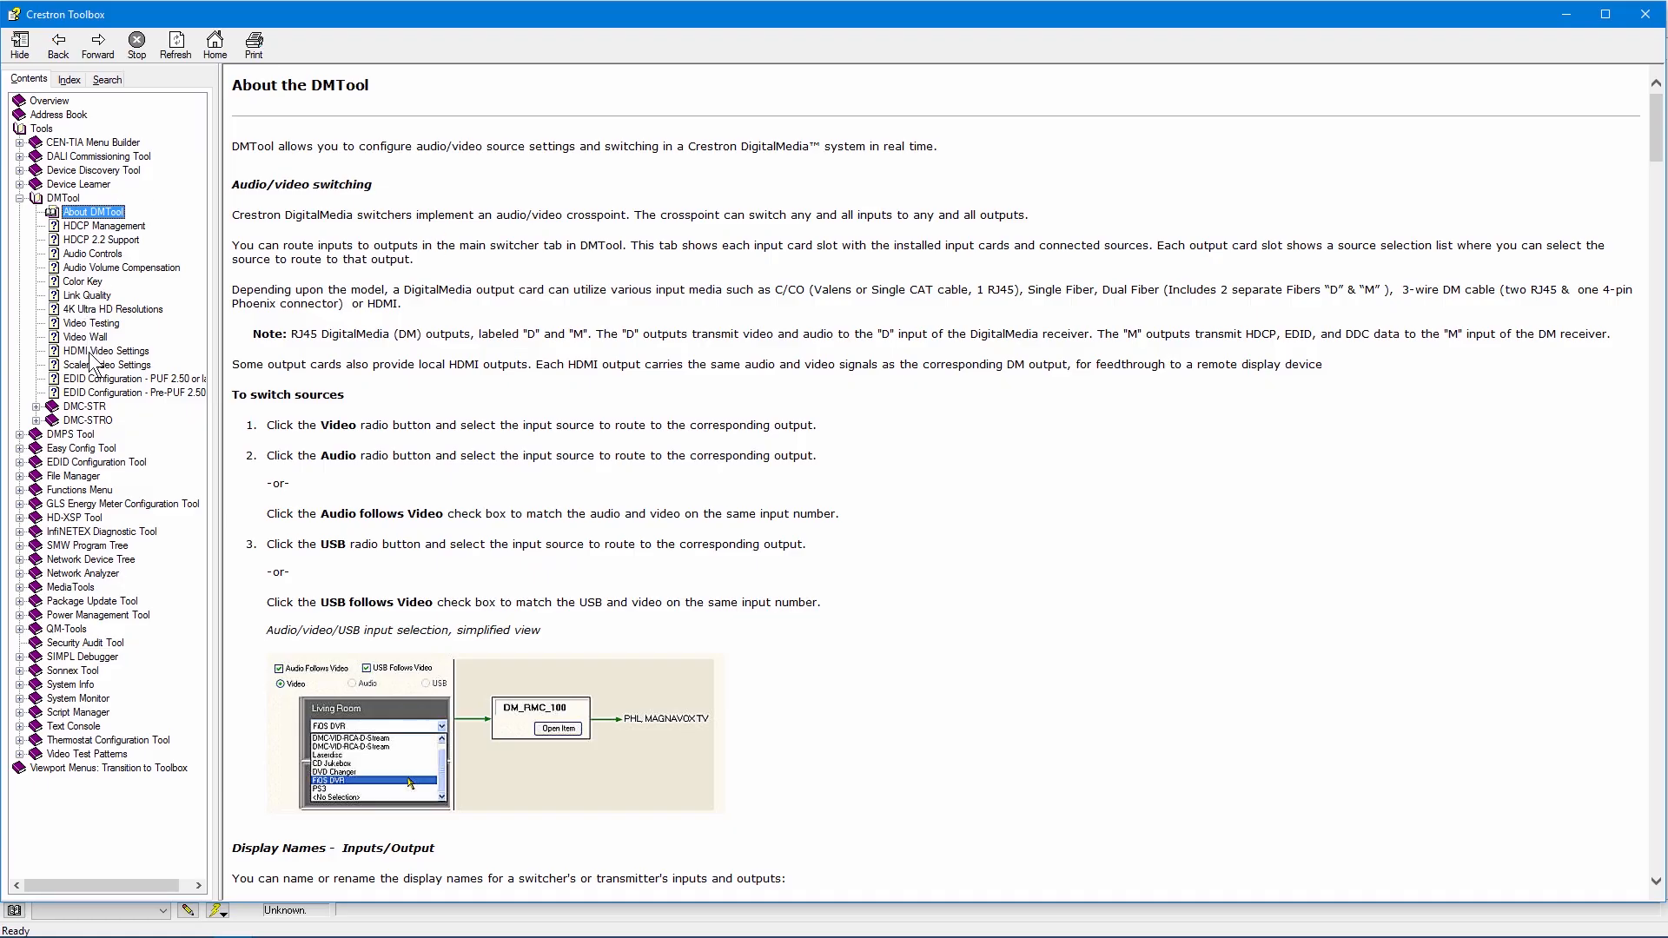
{"action": "left_click", "coordinate": [91, 282]}
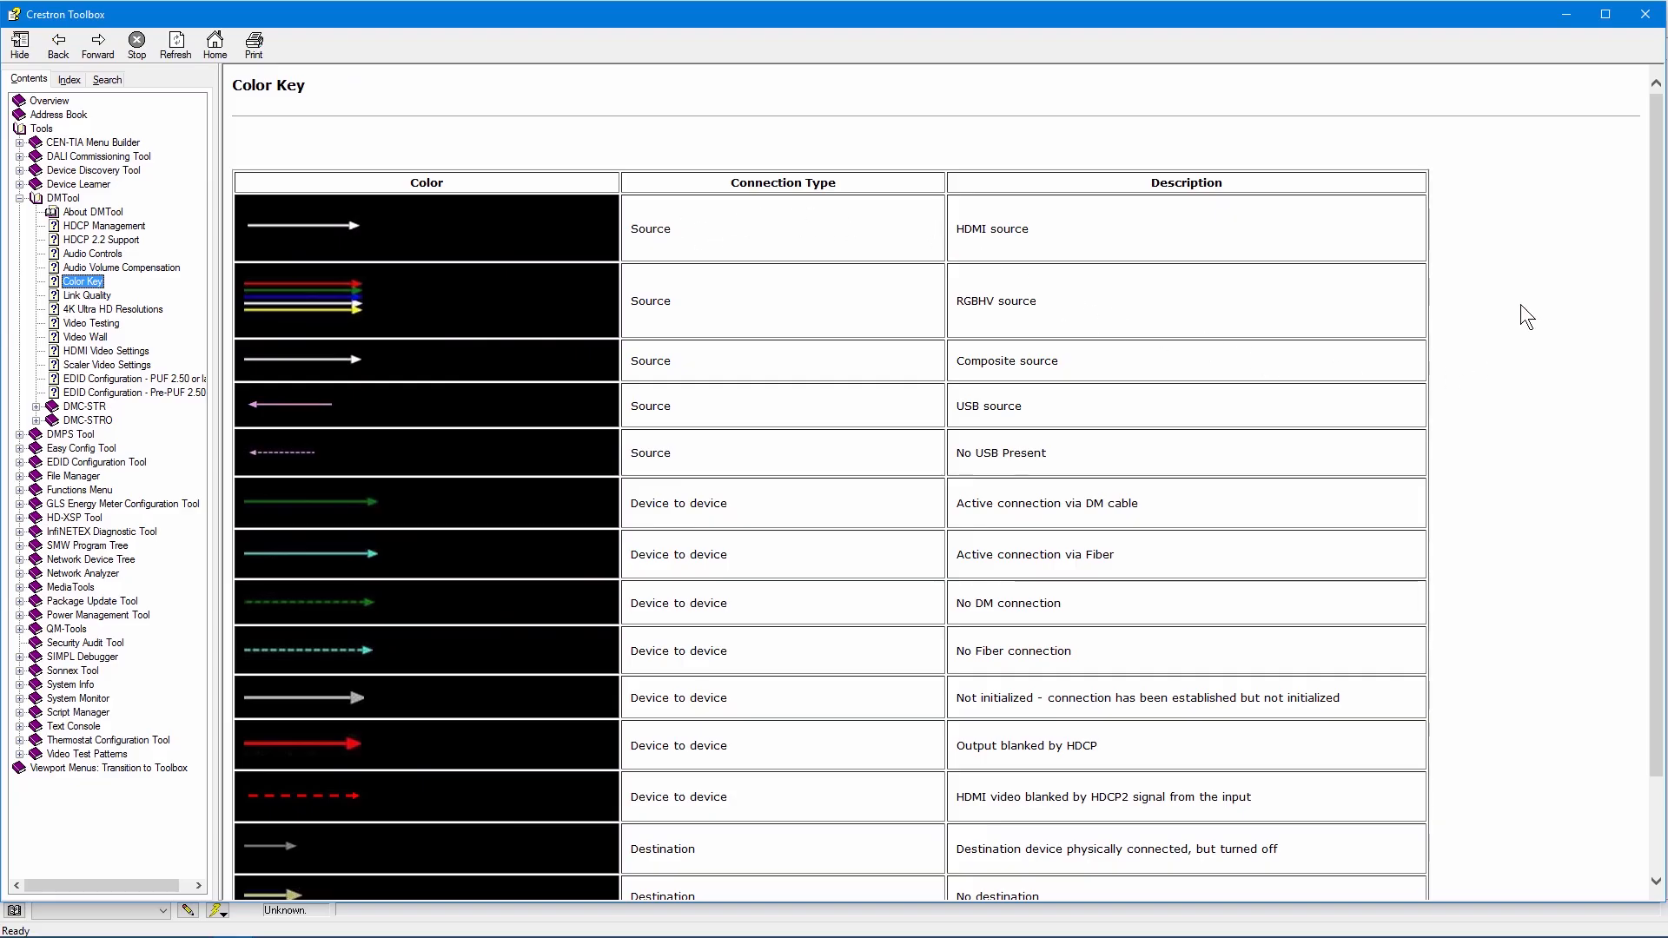
{"action": "left_click_drag", "start_coordinate": [1658, 227], "coordinate": [1641, 308]}
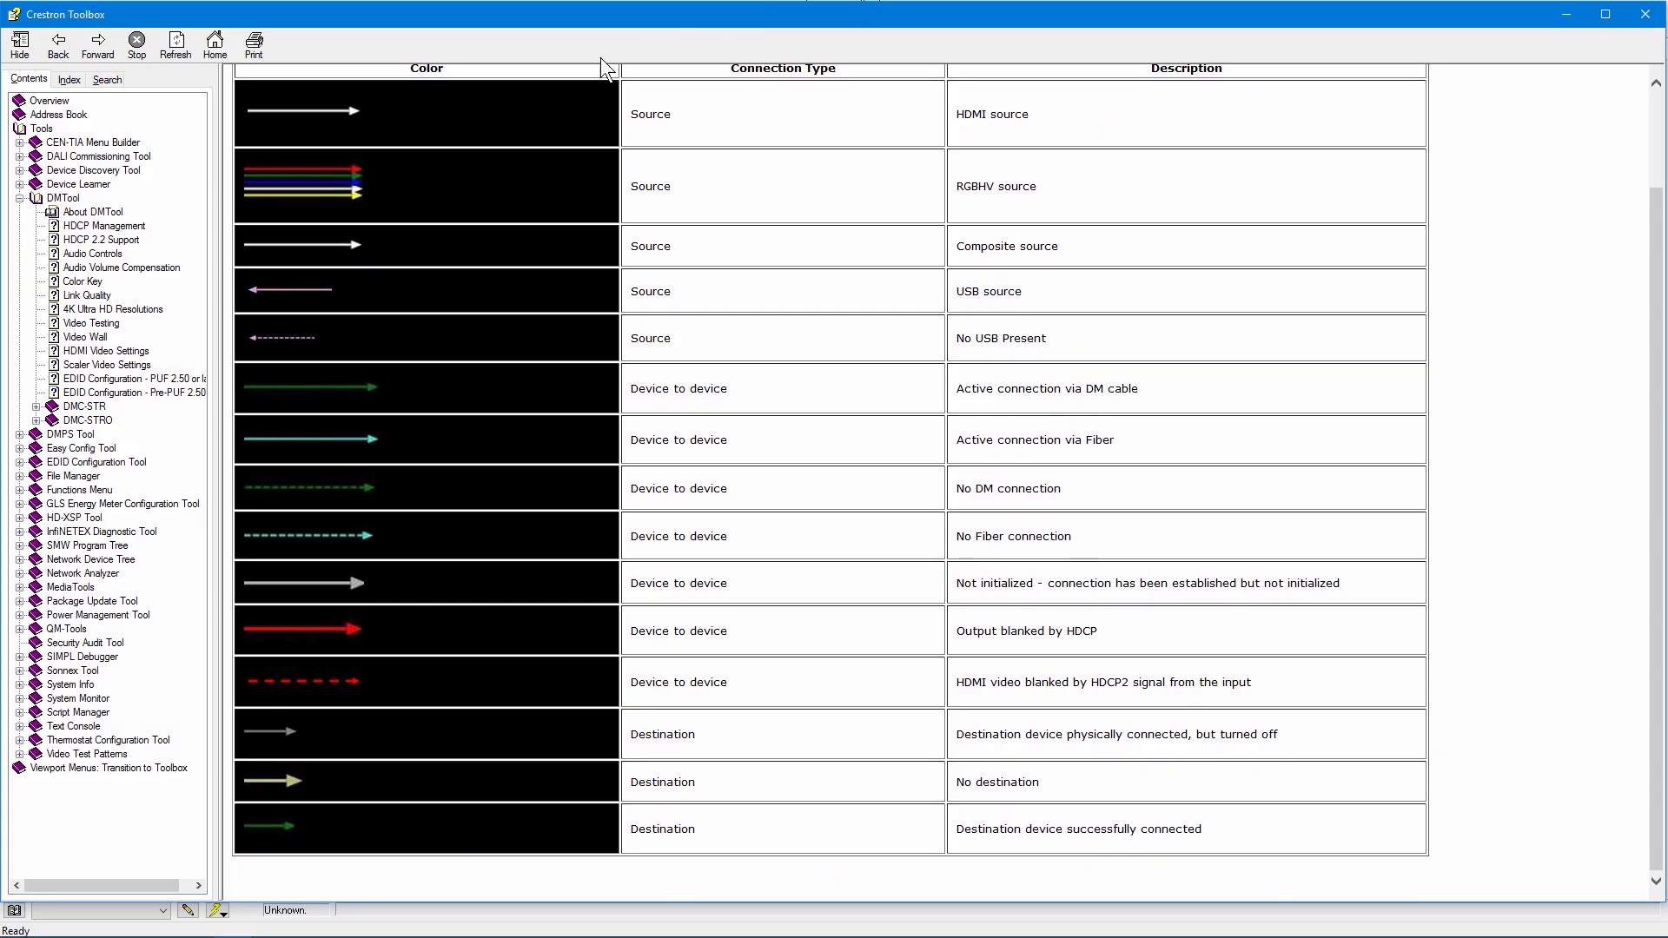